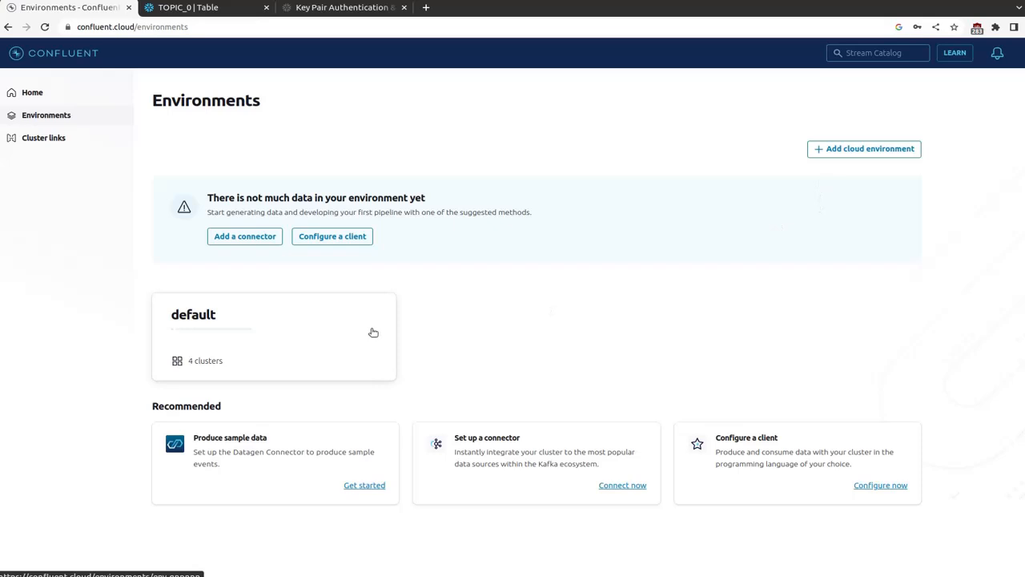
- Start configuring a new Basic cluster in the default environment
left_click(294, 341)
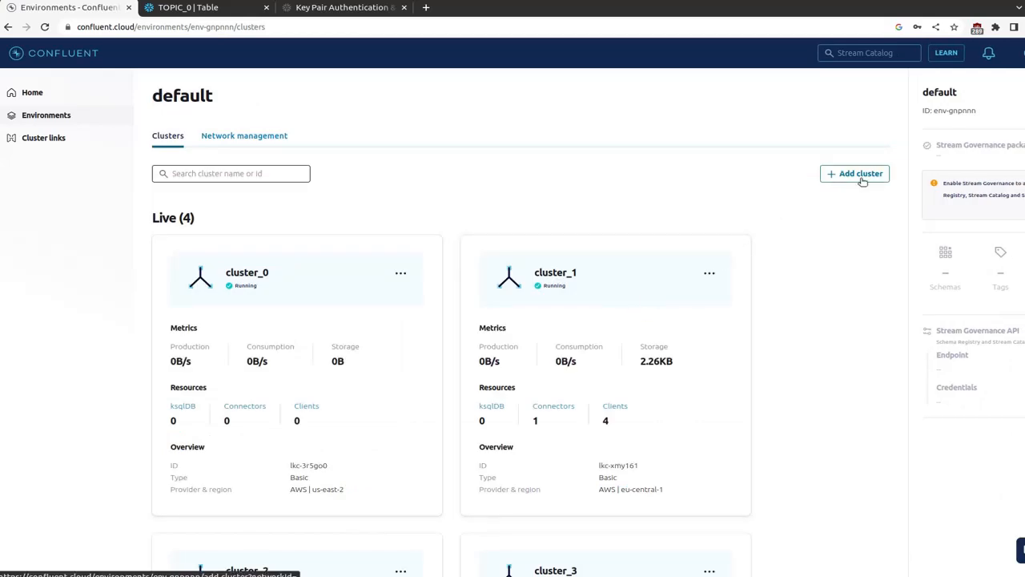
left_click(862, 177)
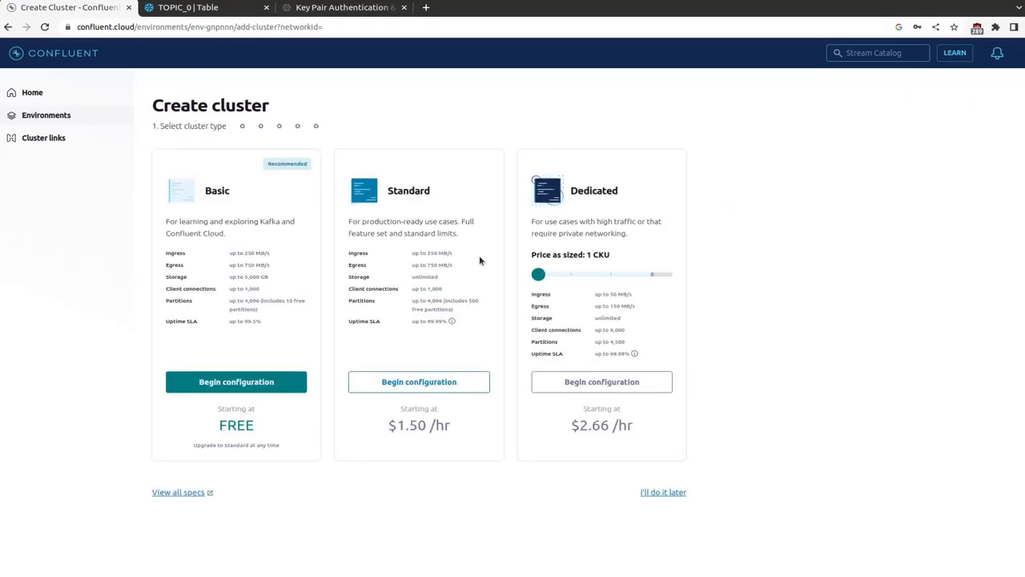
left_click(244, 381)
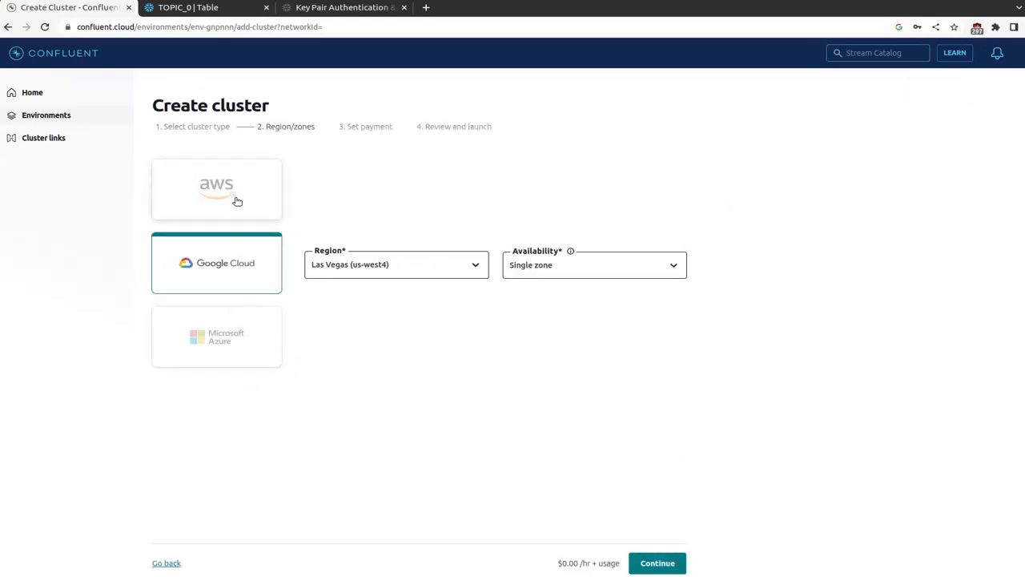
- Choose AWS as the cluster's provider with region Frankfurt (eu-central-1), checking it against the Snowflake account's region
left_click(237, 201)
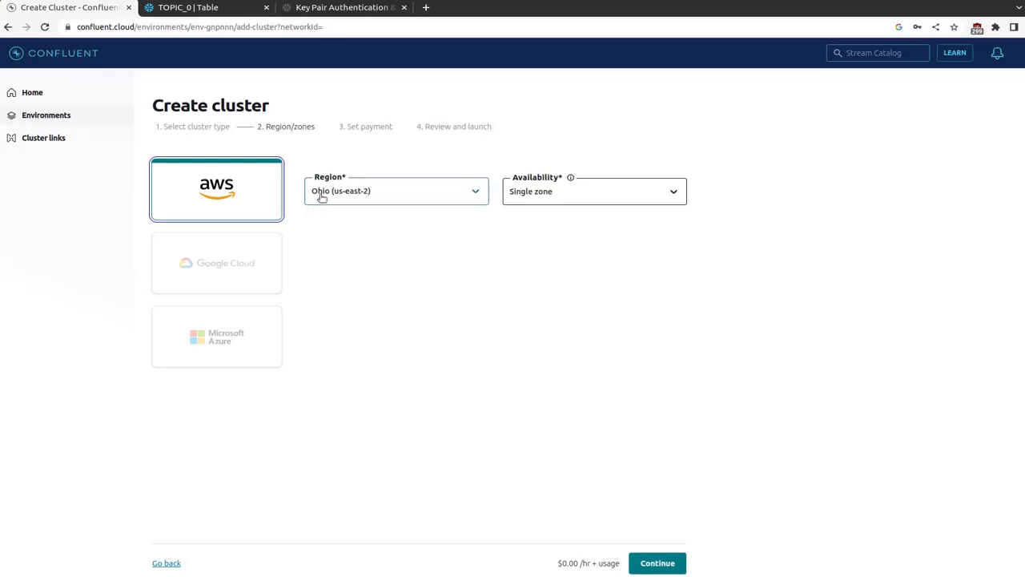
left_click(391, 202)
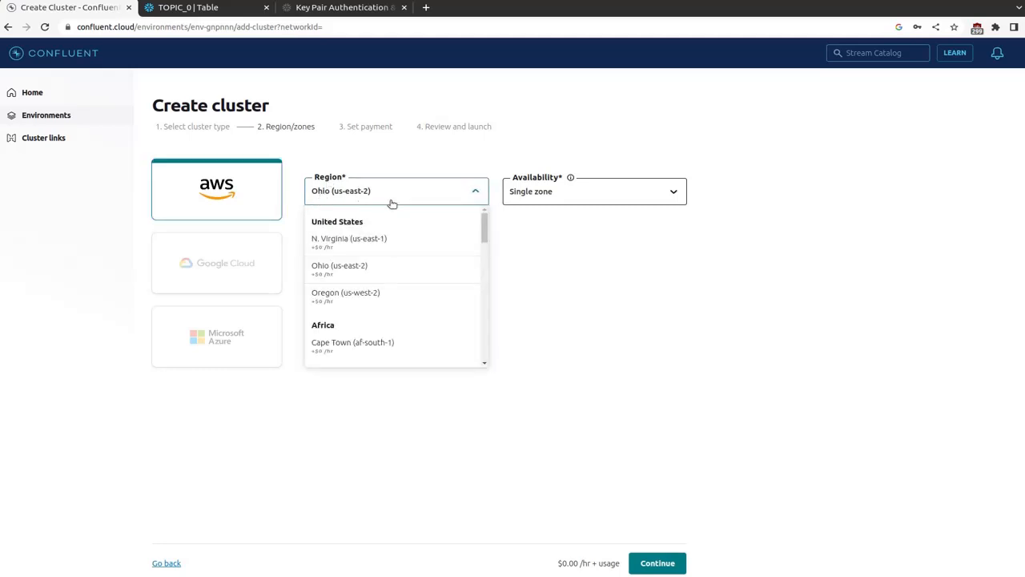
scroll(400, 301, "down", 3)
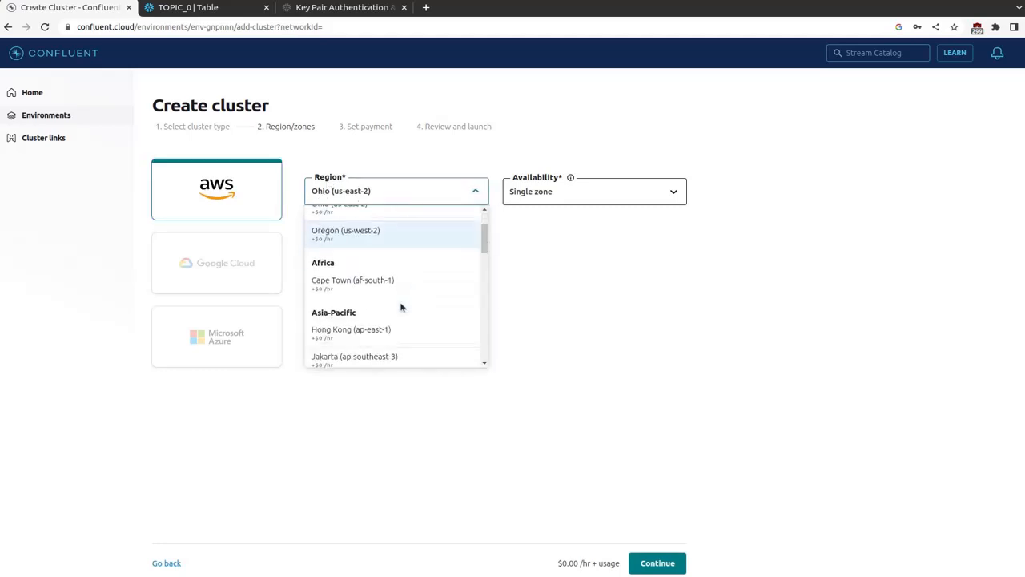
scroll(400, 301, "down", 3)
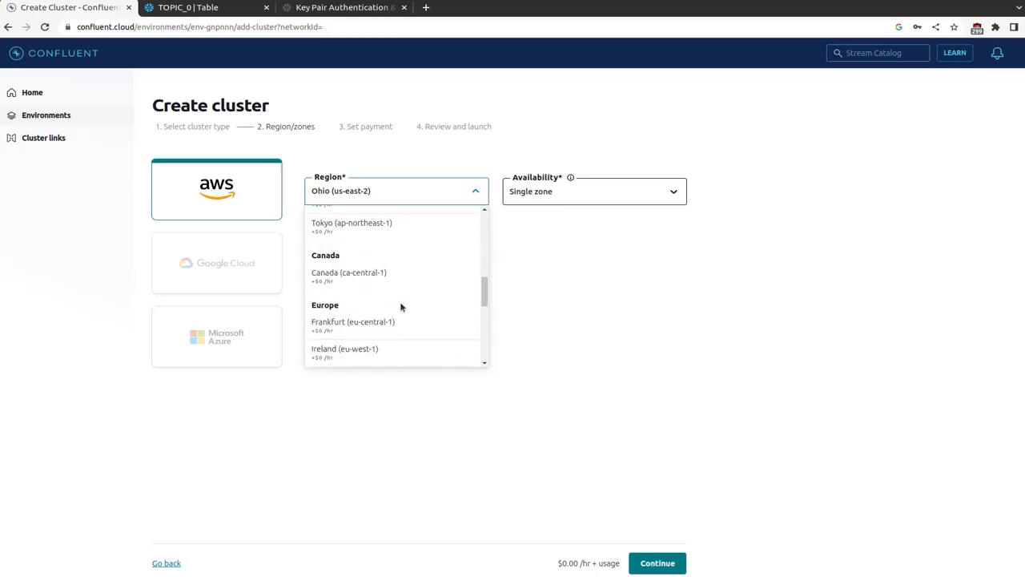
left_click(392, 323)
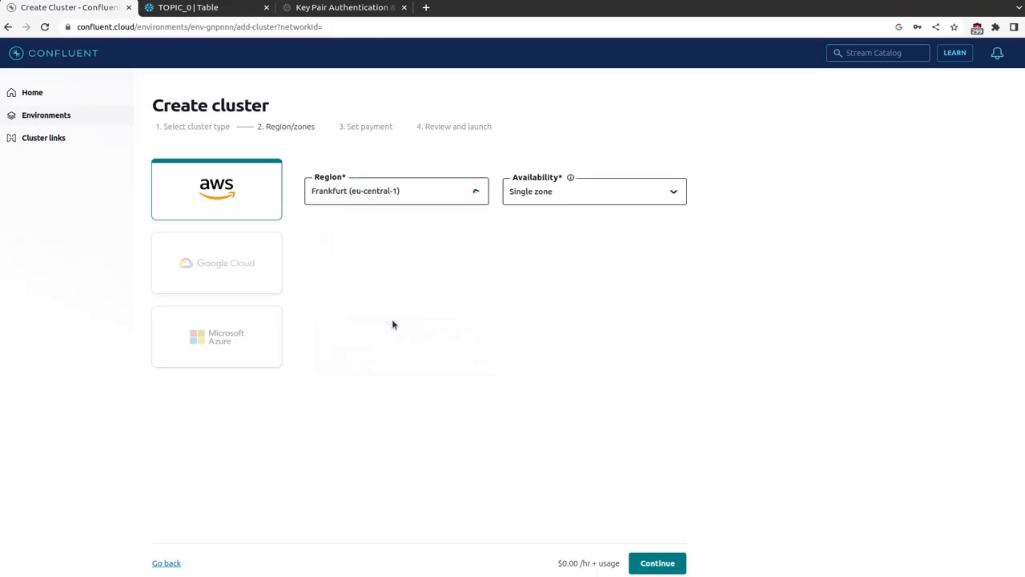
left_click(188, 8)
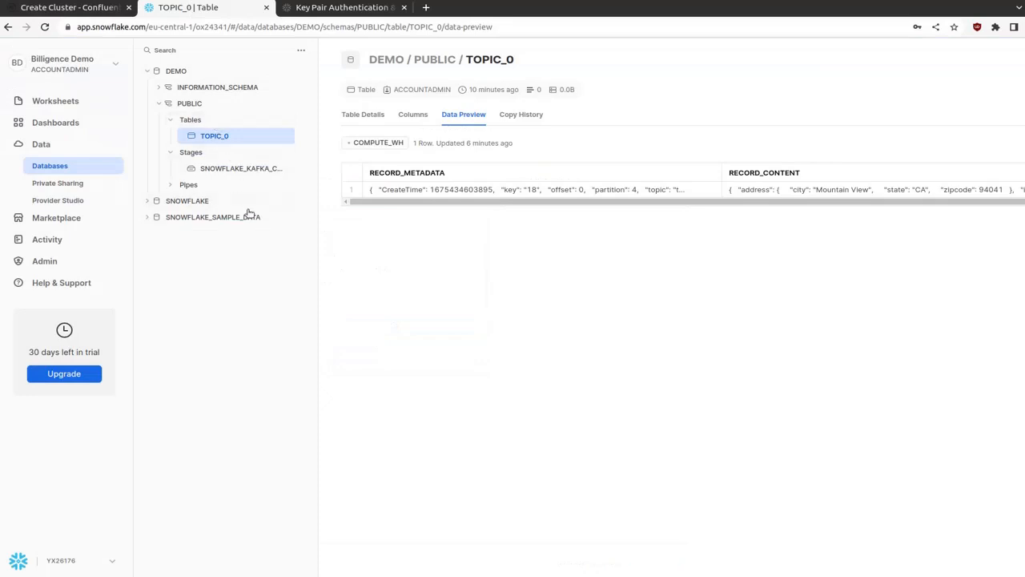
left_click(72, 8)
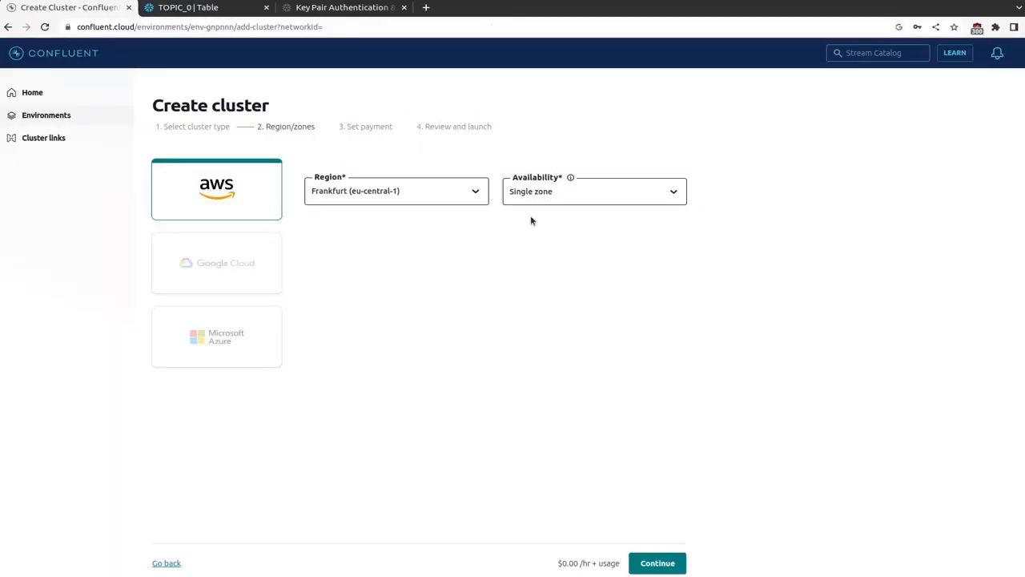
- Accept single-zone availability, skip the payment details and launch the cluster as cluster_4
left_click(663, 566)
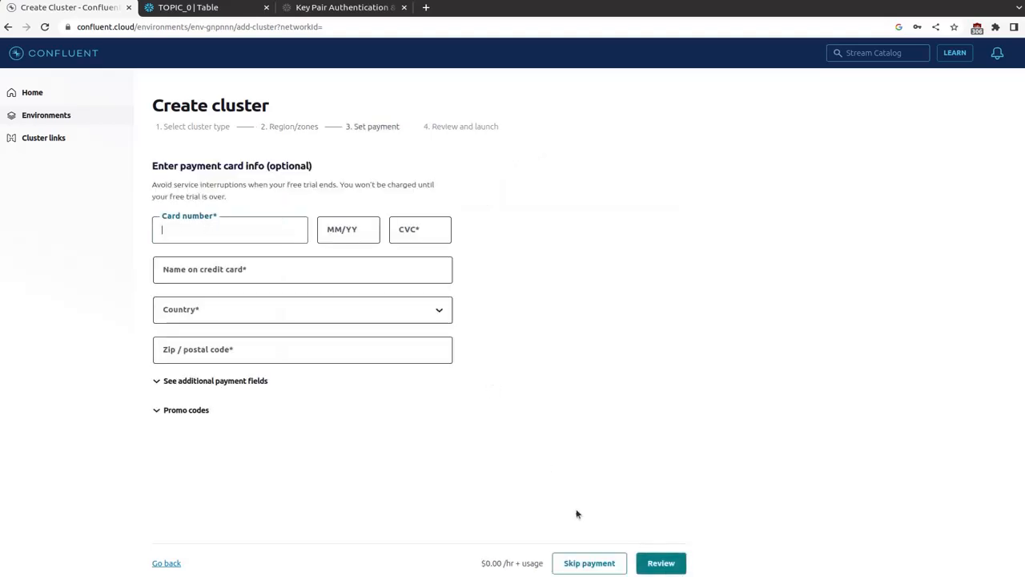
left_click(590, 563)
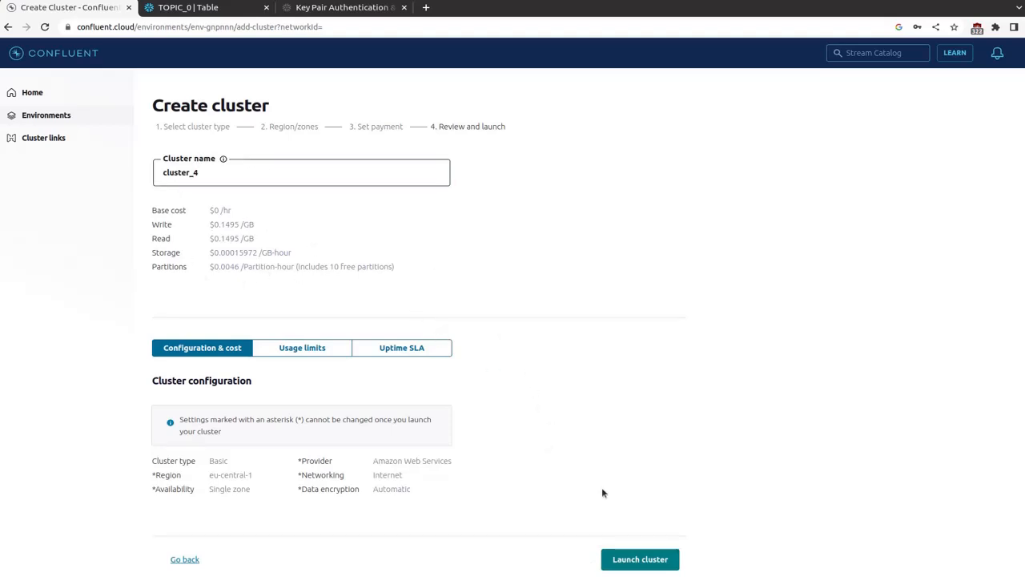
left_click(642, 560)
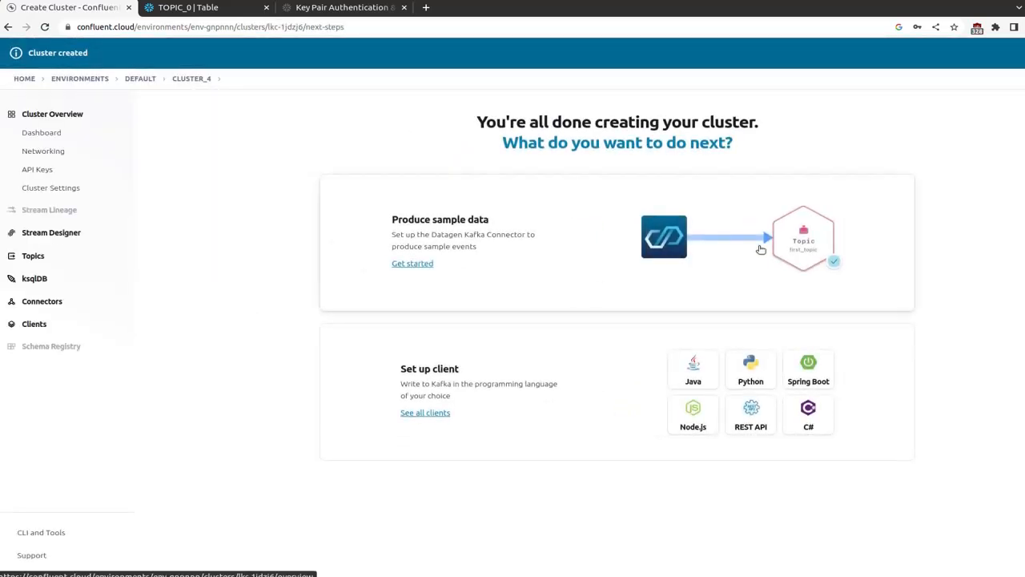
- View the new cluster's settings and create topic_0 in it with 6 partitions and default settings
left_click(68, 188)
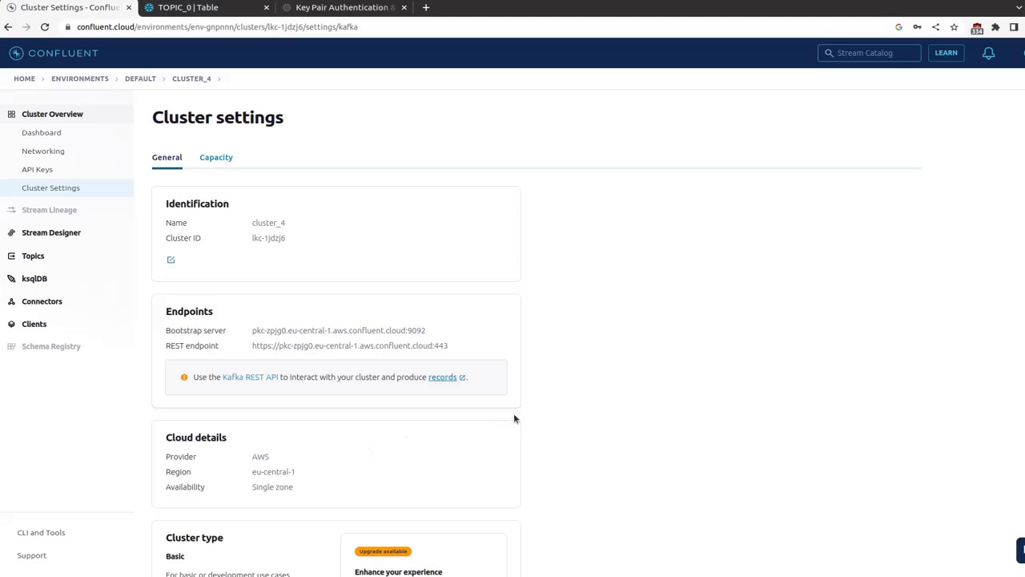
left_click(75, 263)
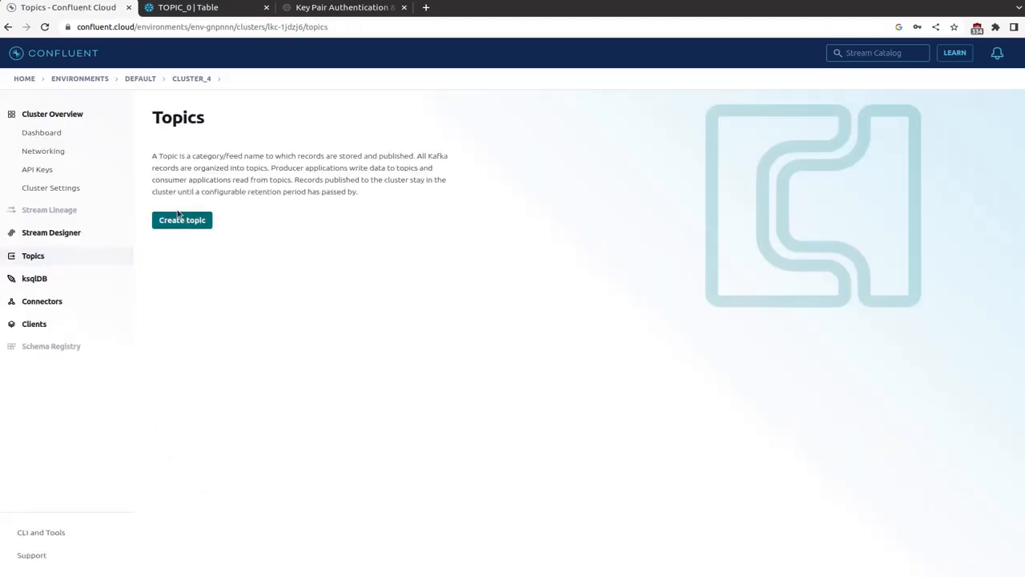
left_click(181, 221)
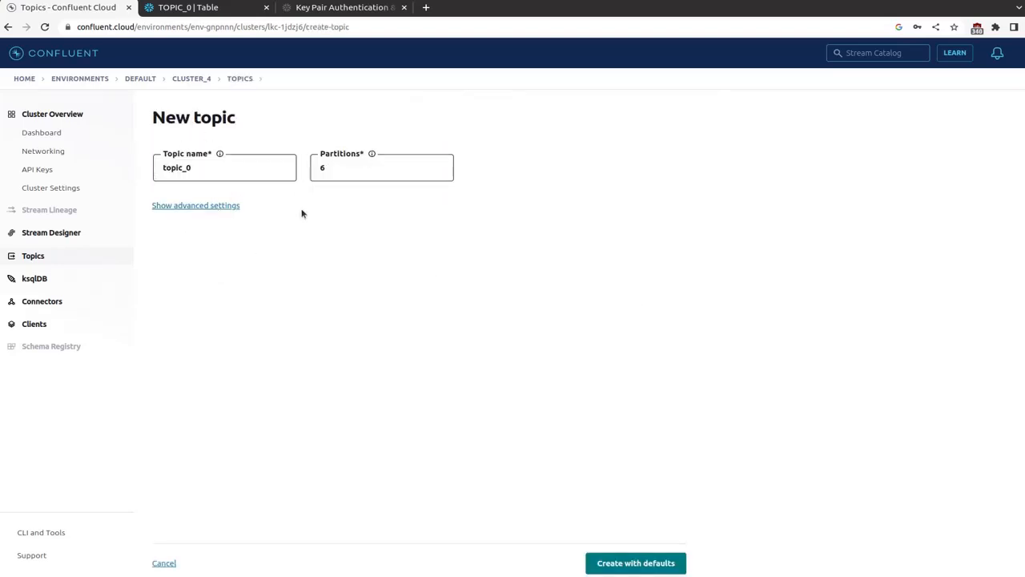
left_click(642, 563)
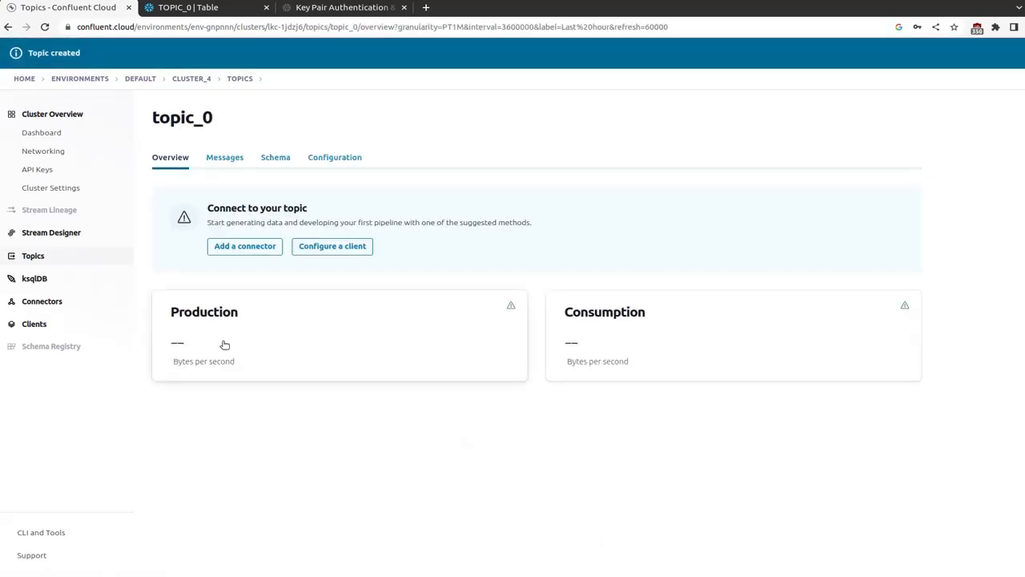
- Start adding a Snowflake Sink connector to the cluster and select topic_0 as its topic
left_click(71, 308)
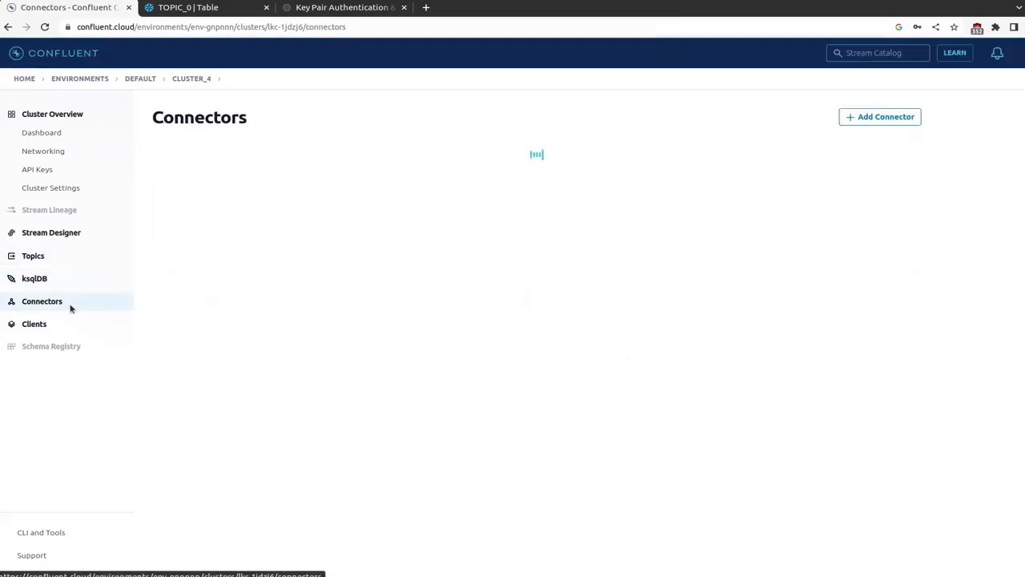
mouse_move(425, 310)
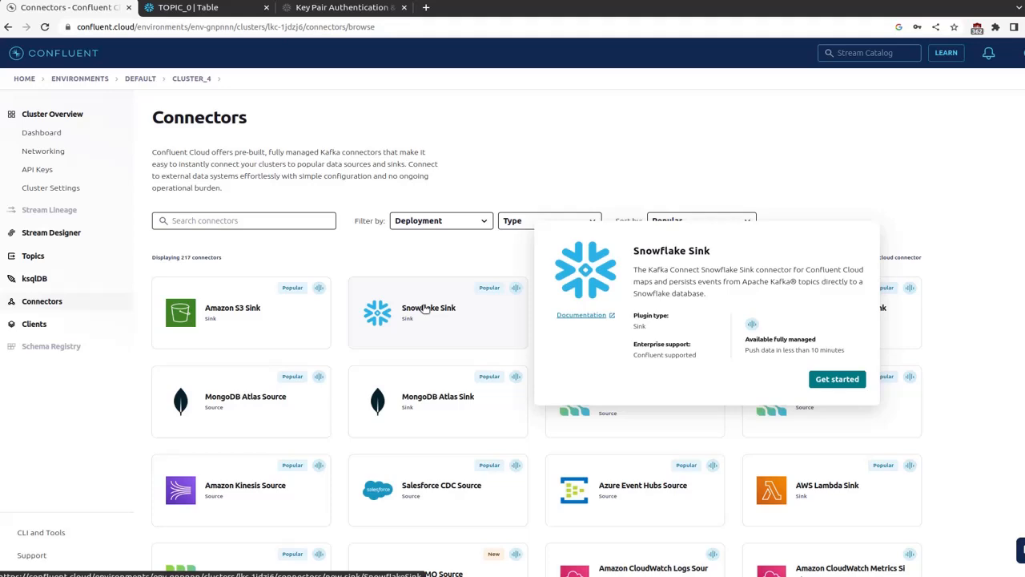
left_click(425, 310)
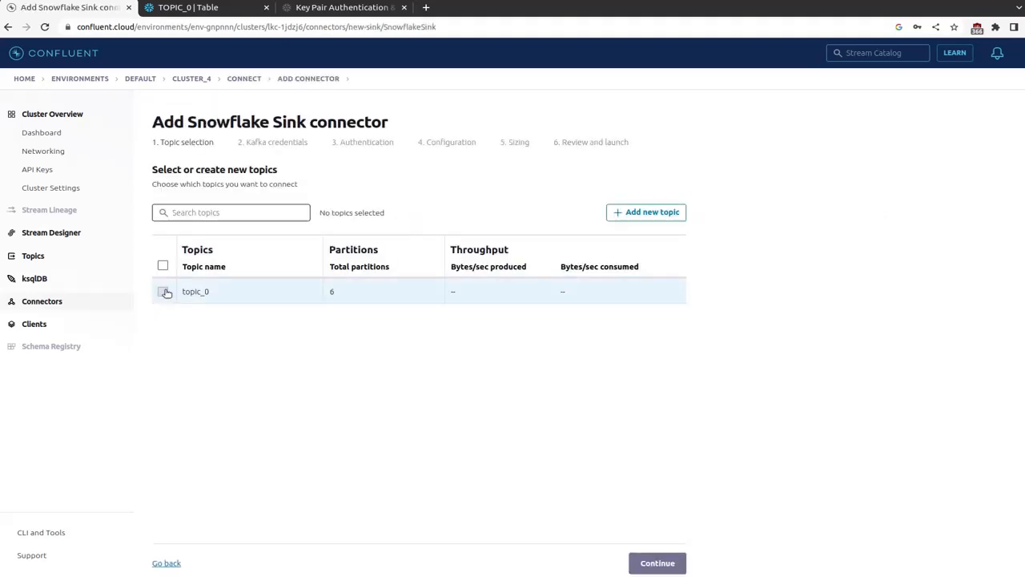
left_click(163, 292)
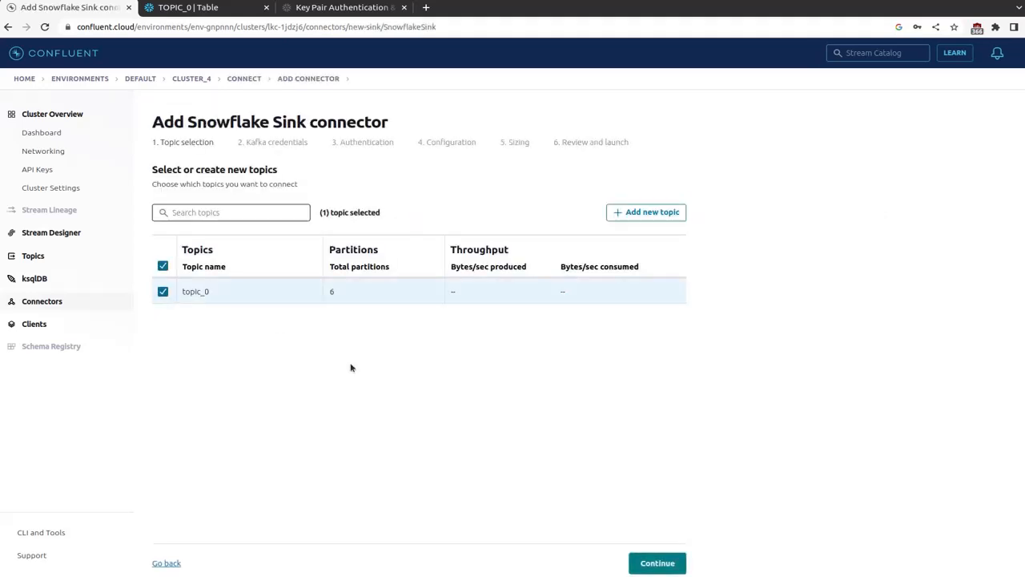
left_click(658, 563)
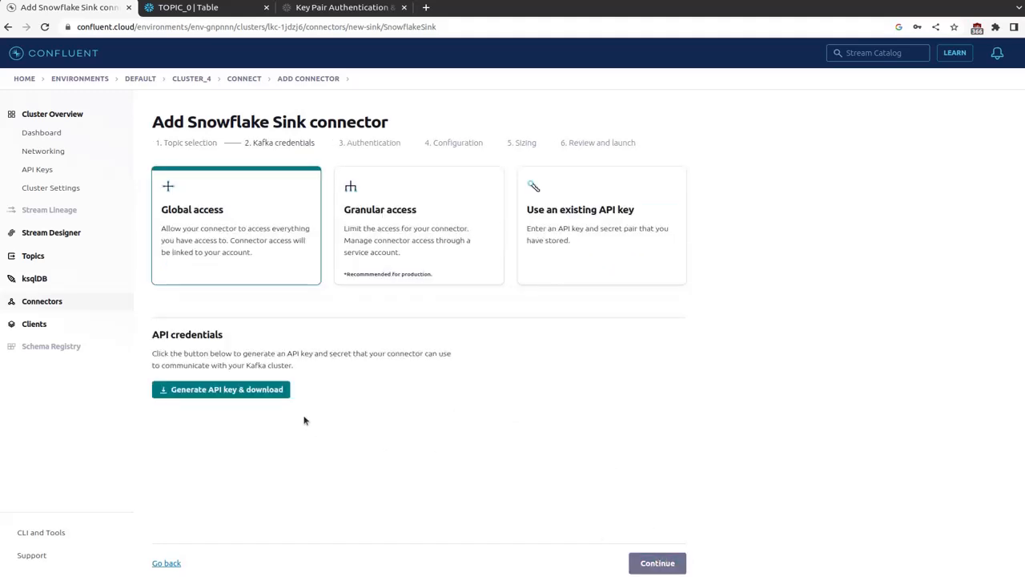
- Generate and download a global-access API key for the connector, copy its key and secret, and continue to authentication
left_click(226, 389)
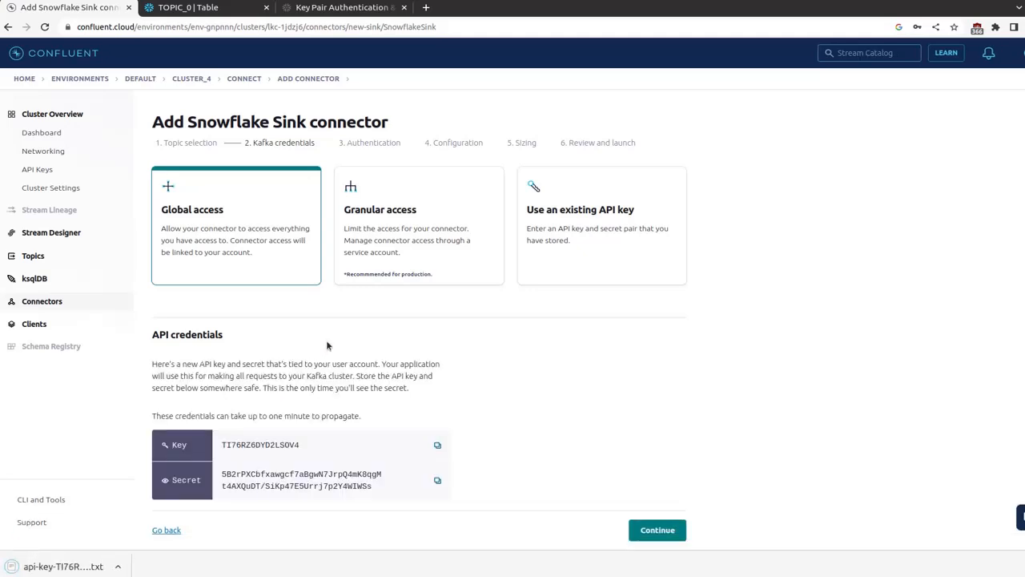
left_click(438, 445)
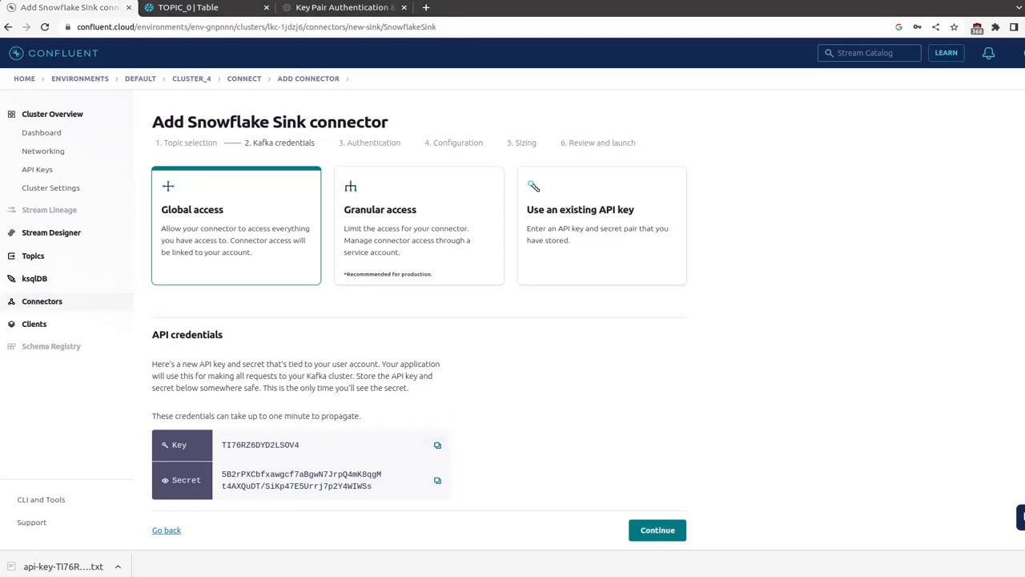
left_click(437, 480)
left_click(657, 530)
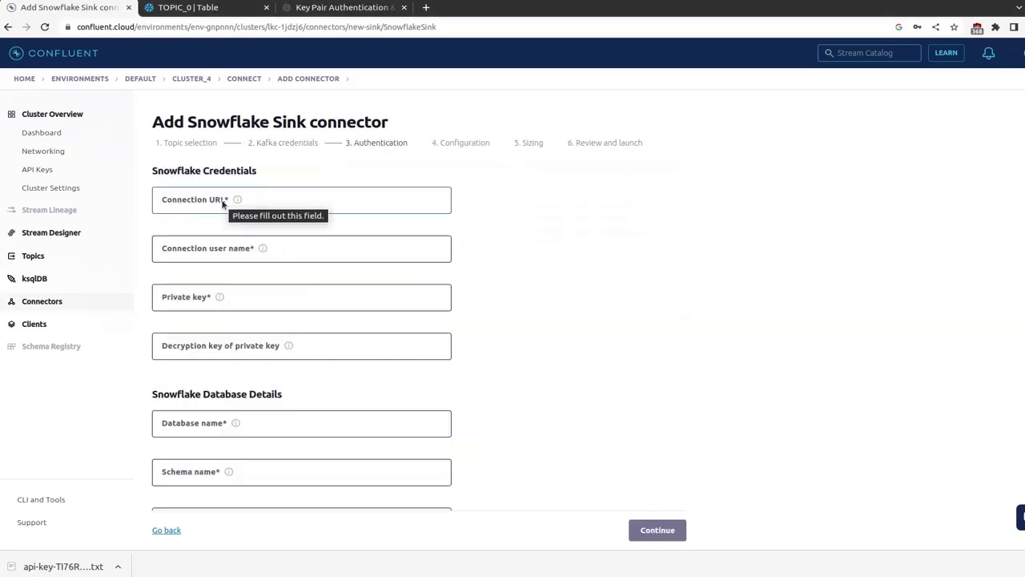
- Copy the account URL from Snowflake and paste it as the connector's Connection URL
left_click(192, 8)
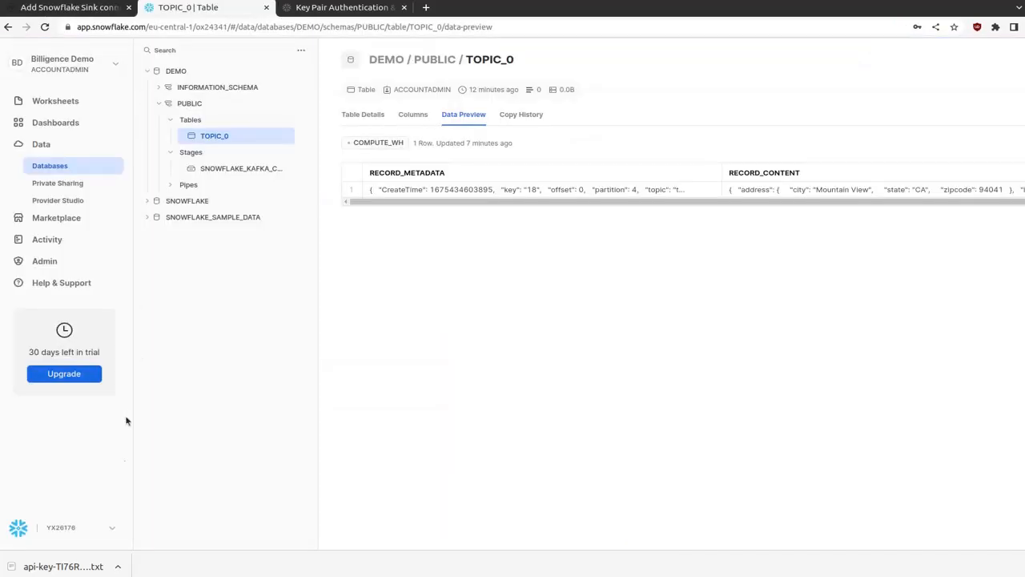
left_click(113, 531)
mouse_move(200, 472)
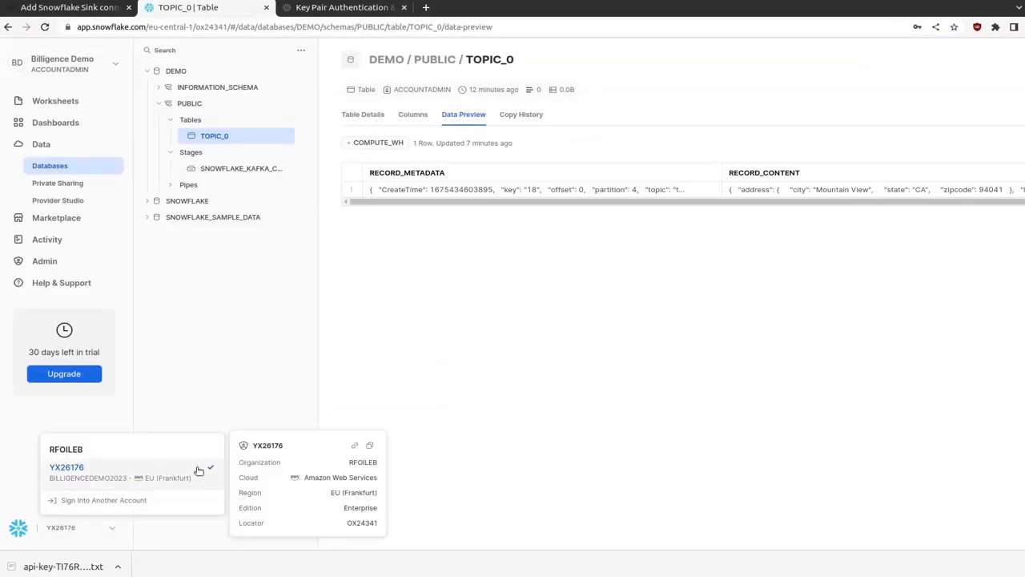
left_click(356, 447)
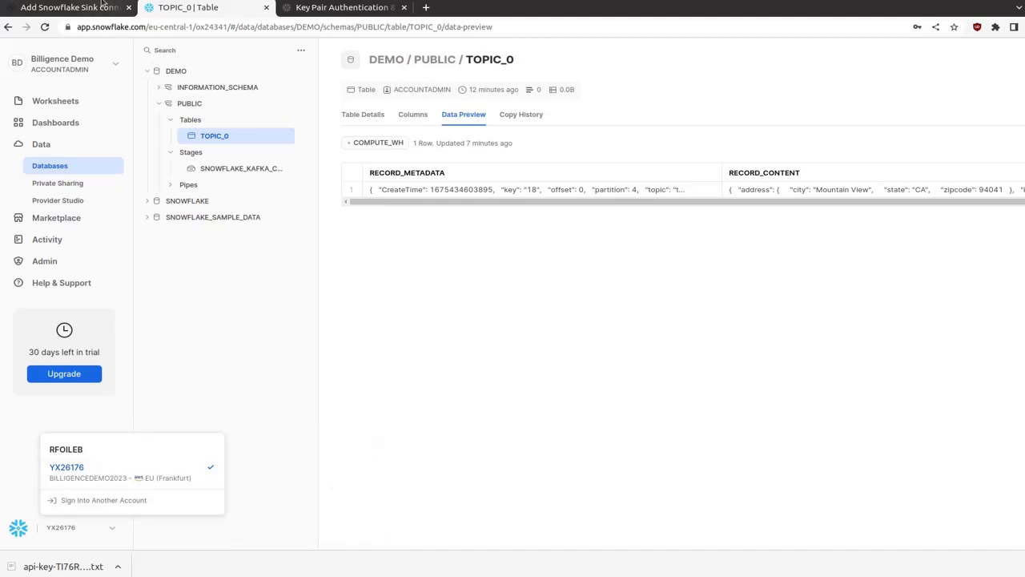
left_click(72, 7)
left_click(288, 198)
key("ctrl+v")
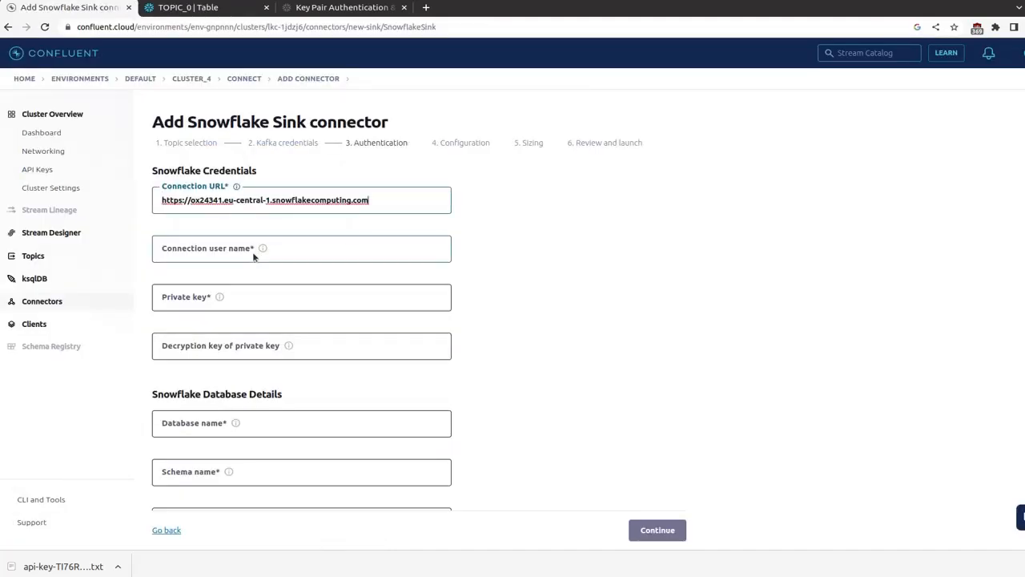
- Enter billigencedemo2023 as the connection user name
left_click(249, 251)
type("billigen")
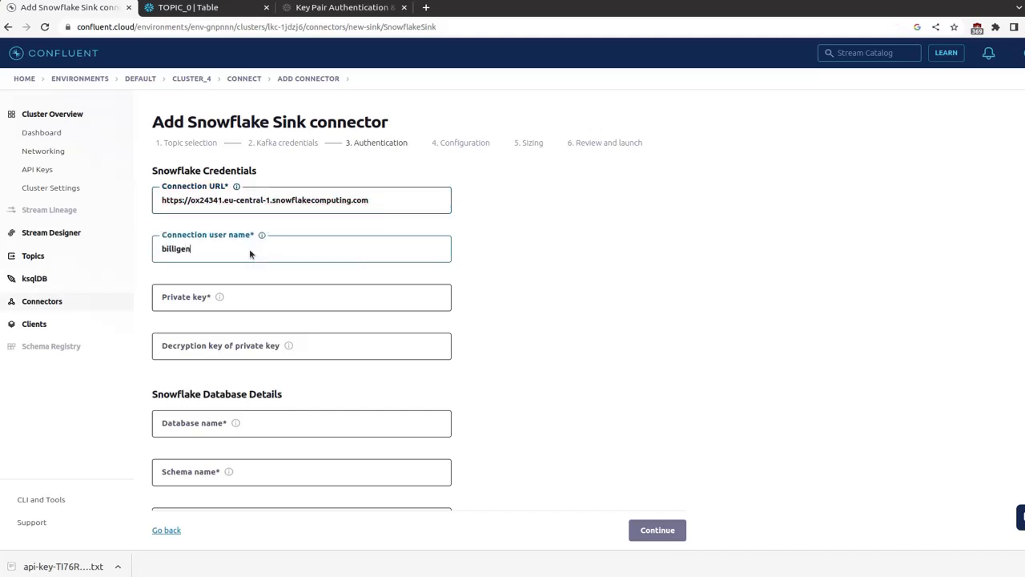
type("cedemo")
- Consult Snowflake's key pair authentication documentation for the commands that generate the connector's private key
mouse_move(221, 298)
left_click(279, 293)
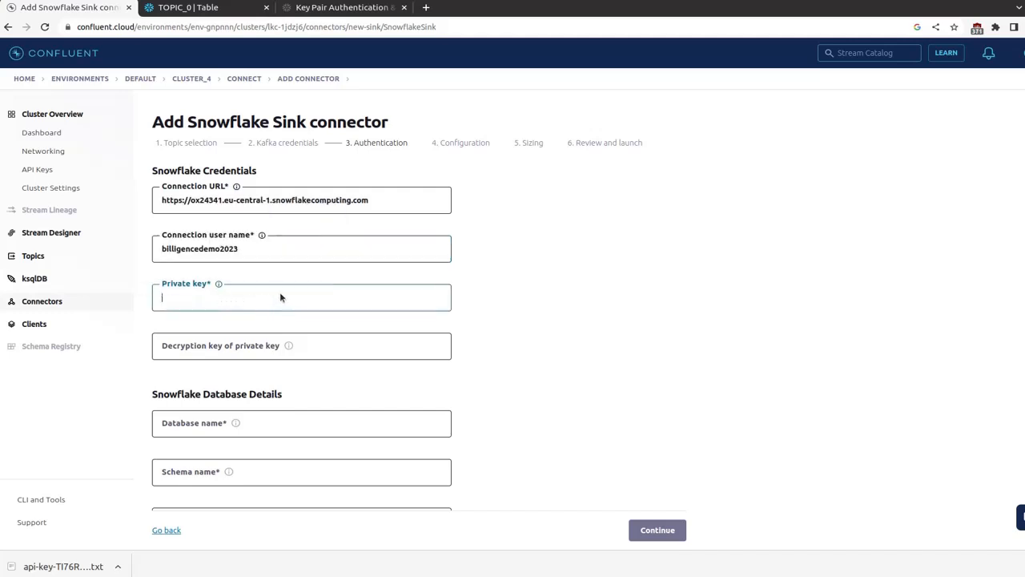
left_click(344, 8)
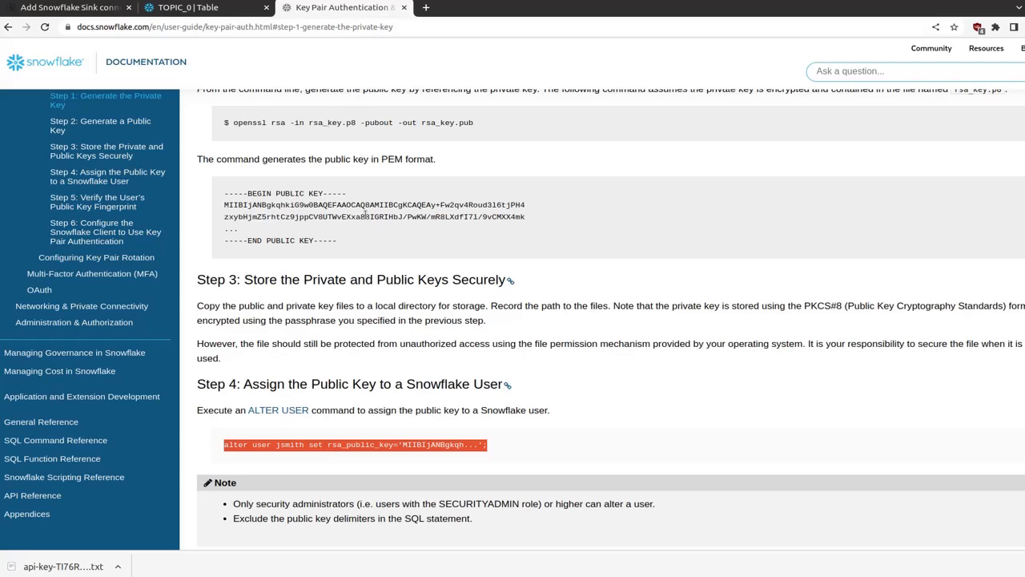
scroll(365, 217, "up", 5)
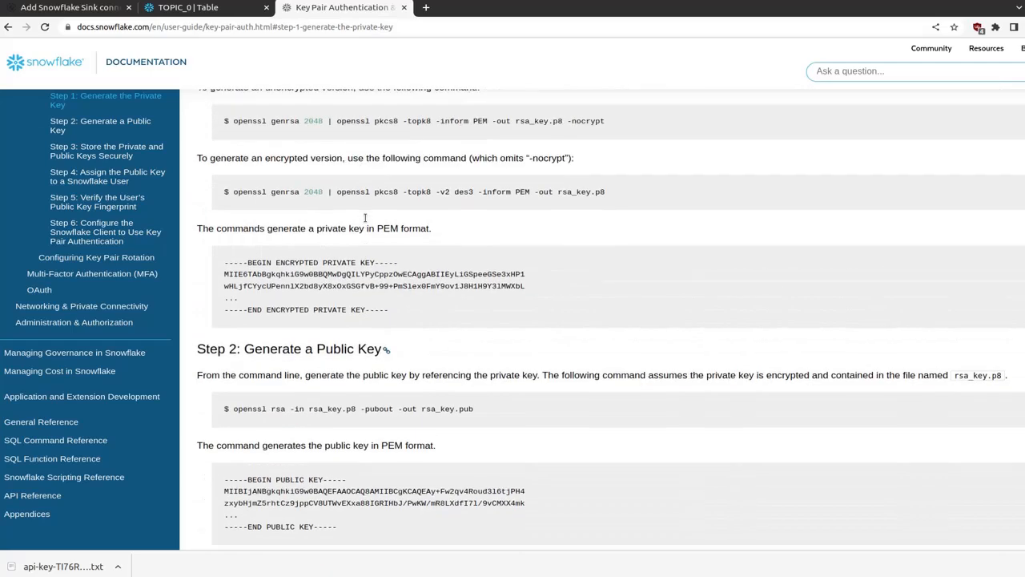
scroll(365, 218, "up", 3)
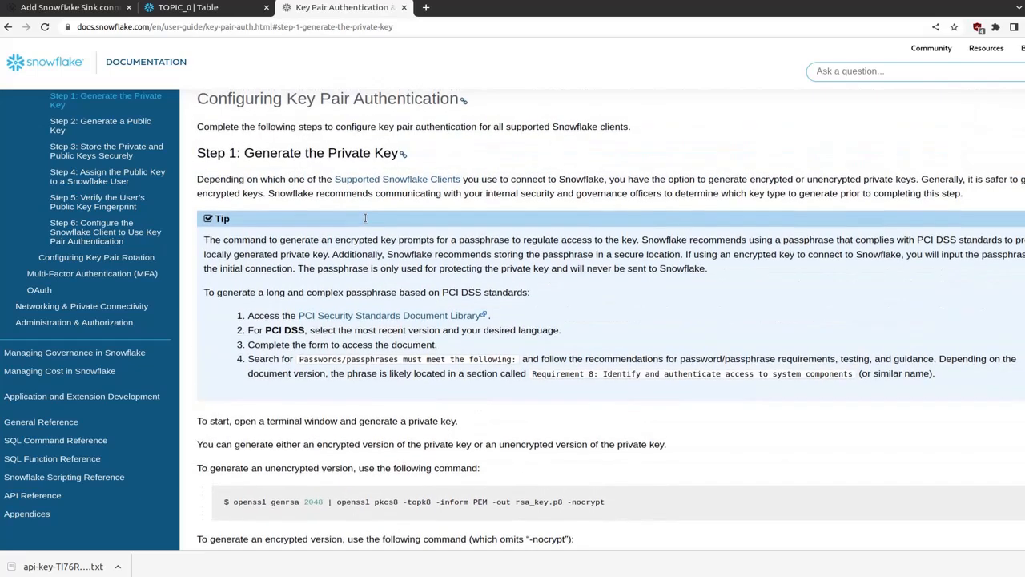
scroll(366, 218, "down", 1)
scroll(364, 217, "down", 1)
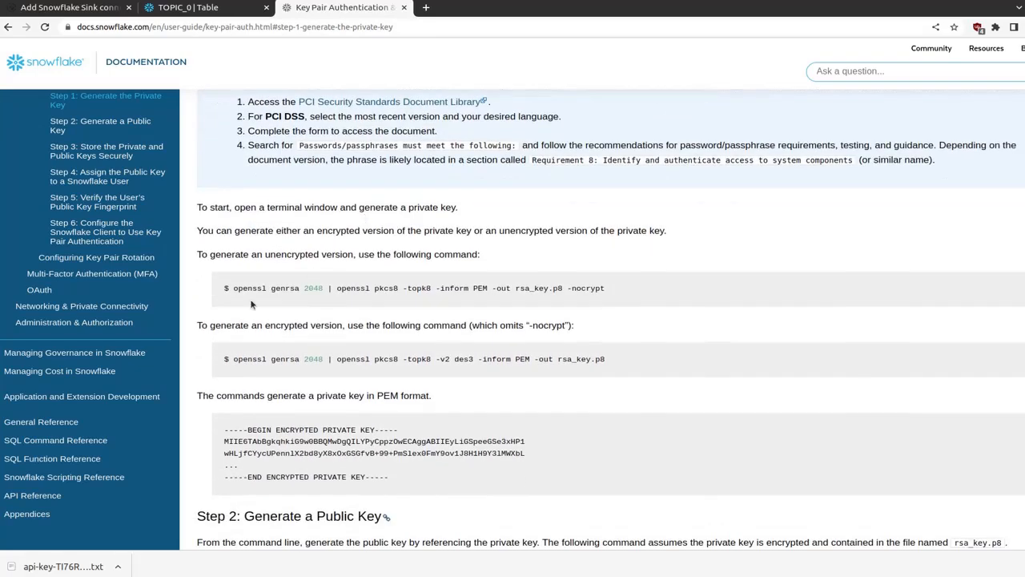
- Review the documented commands for generating an unencrypted private key and its public key, and for assigning the public key to a Snowflake user
left_click_drag(233, 289, 582, 302)
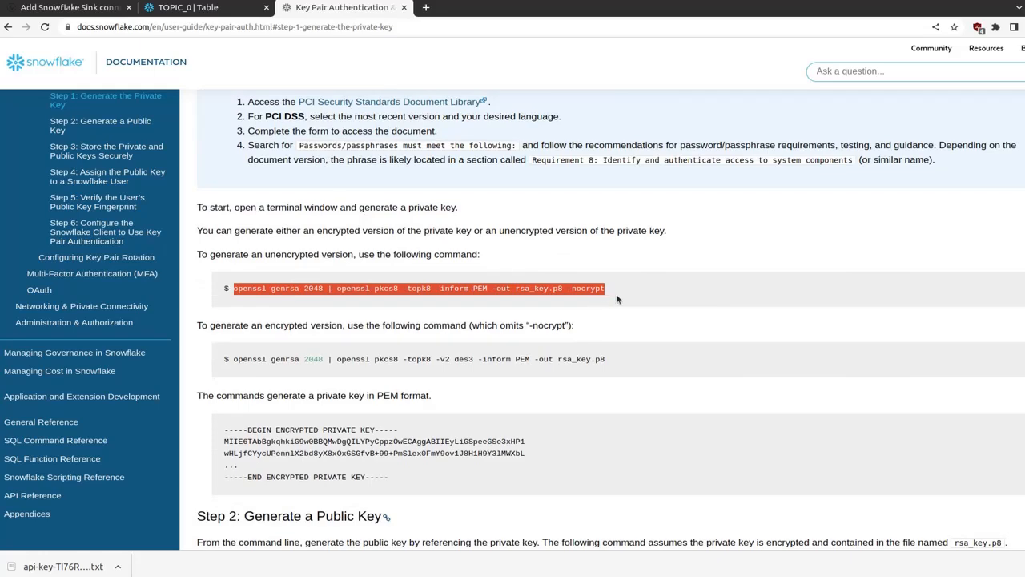
scroll(616, 299, "down", 2)
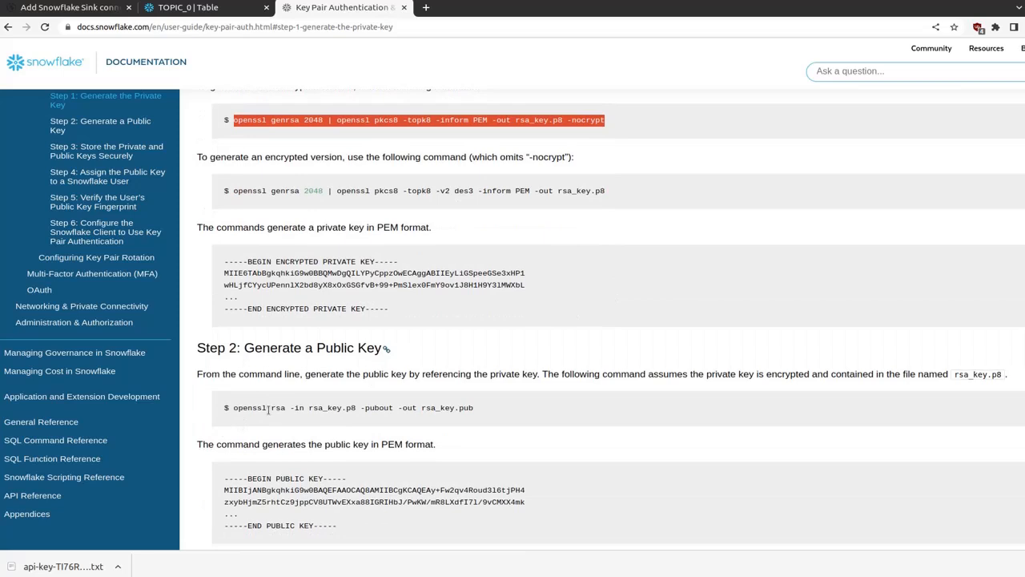
scroll(269, 408, "down", 1)
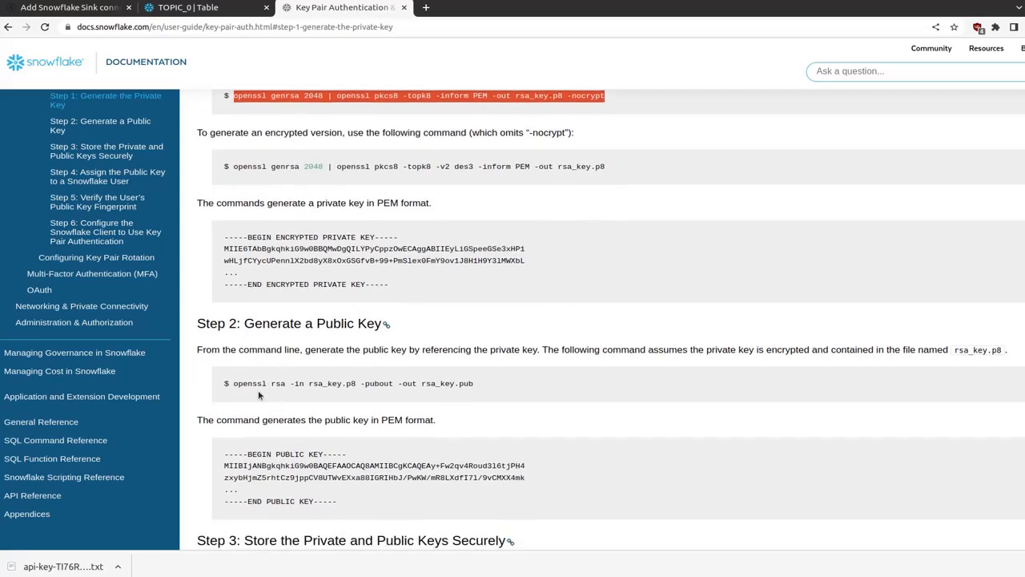
left_click(234, 383)
left_click_drag(234, 383, 501, 390)
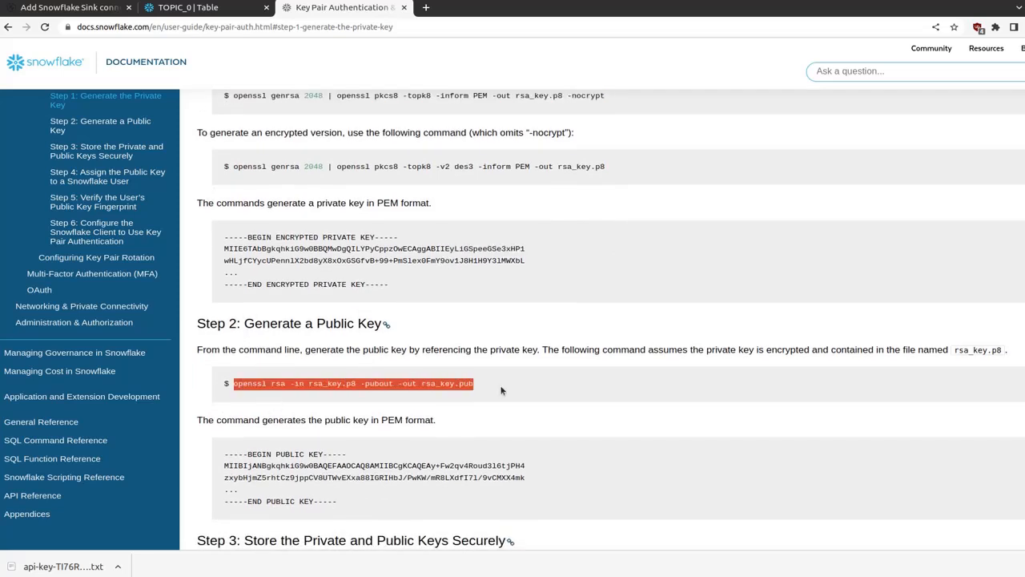
scroll(501, 390, "down", 4)
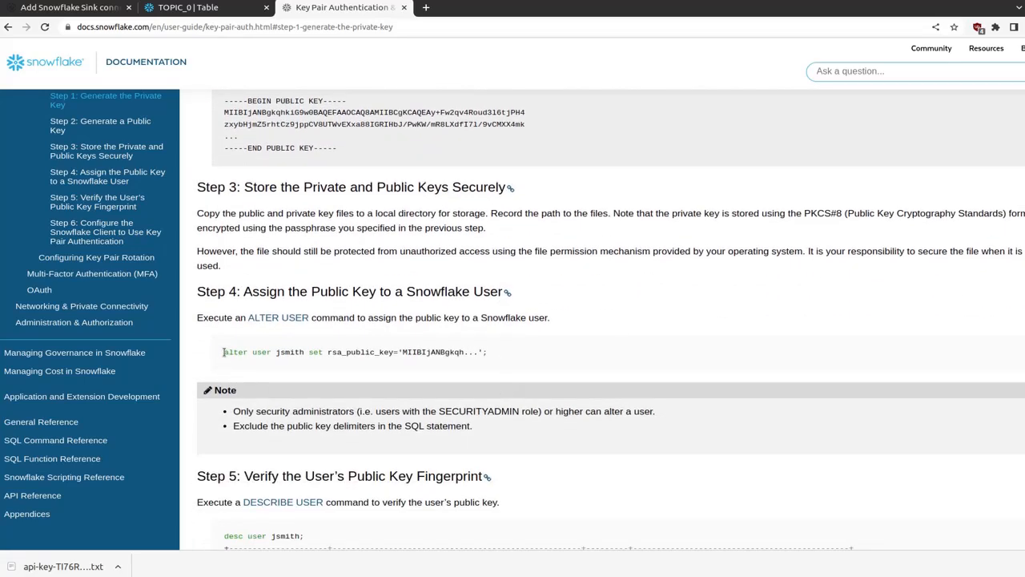
left_click_drag(226, 353, 484, 352)
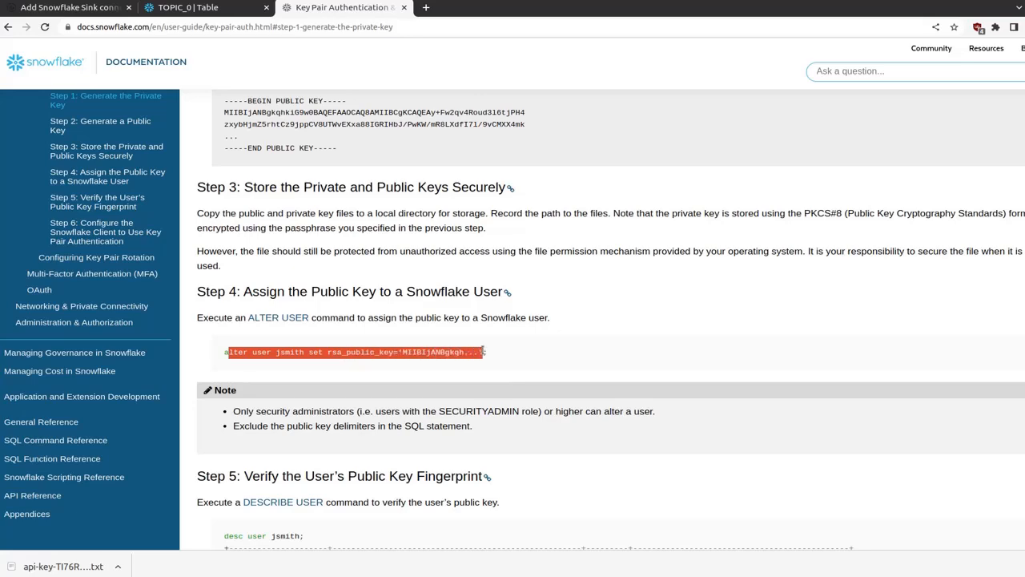
- Open the Snowflake worksheet 2023-02-03 3:22pm and review the alter user statement that sets the user's RSA public key
left_click(200, 8)
left_click(58, 103)
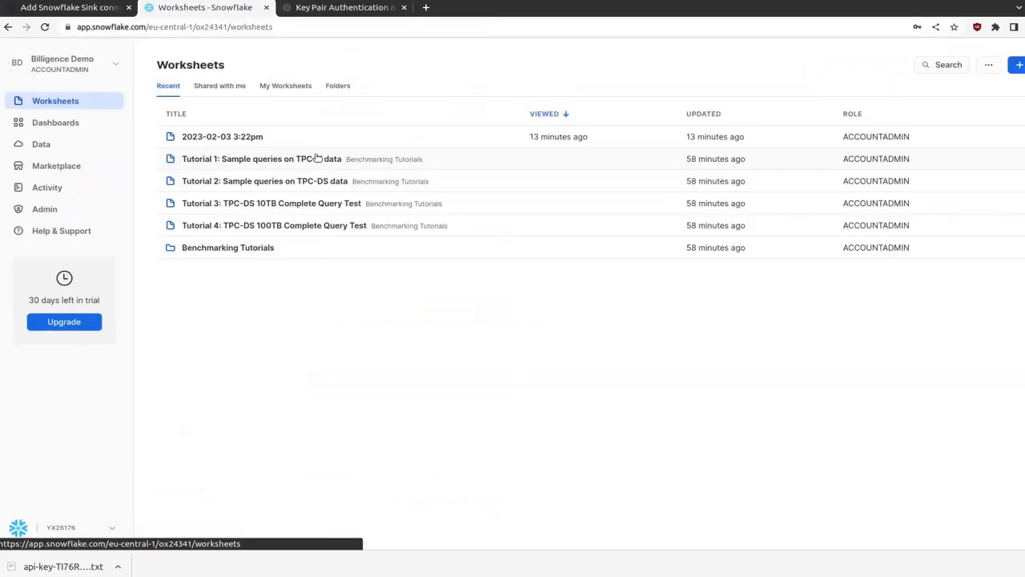
left_click(286, 137)
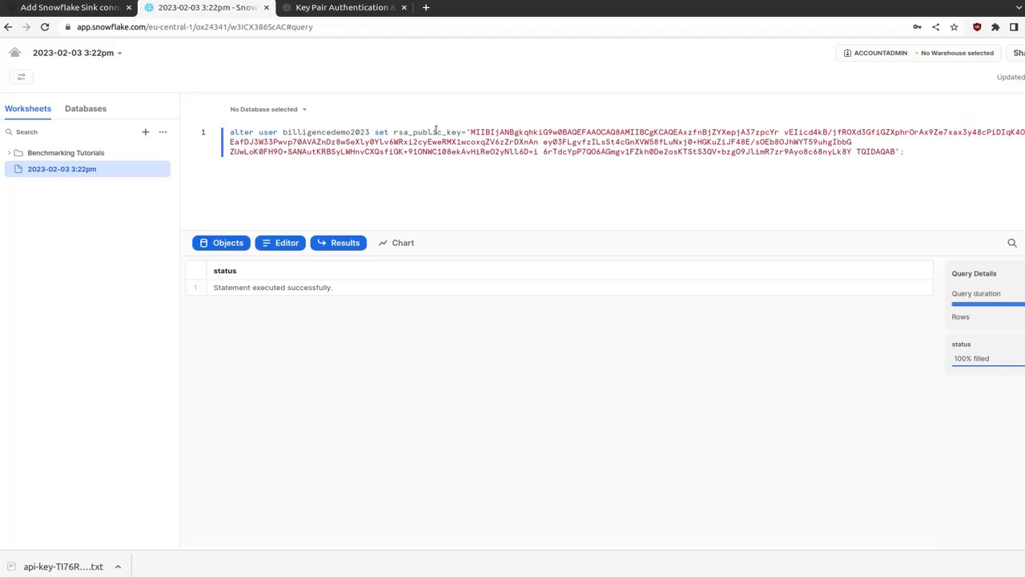
- Return to the Snowflake Sink connector setup in Confluent Cloud and paste the private key into the Private key field
left_click(29, 6)
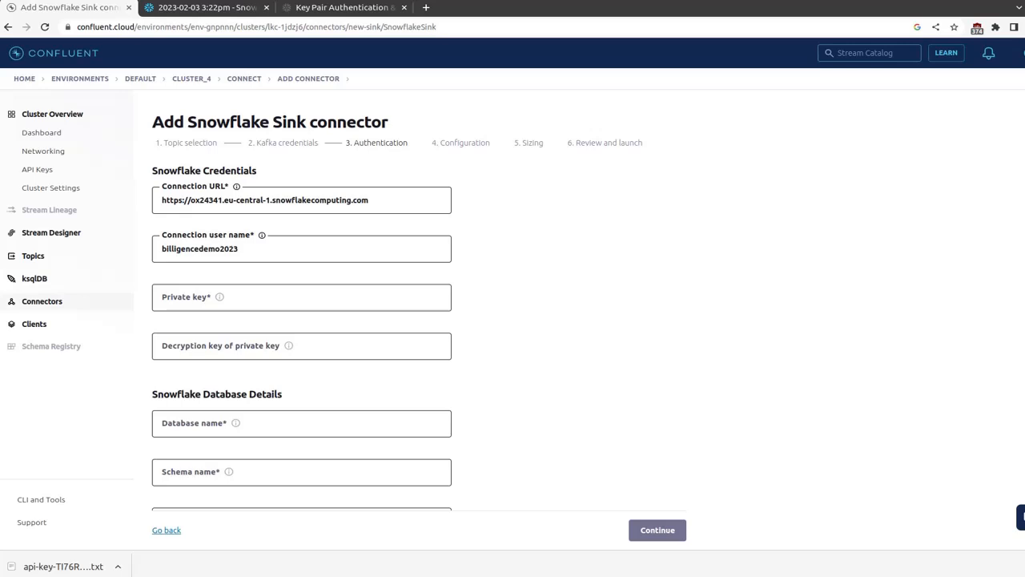
mouse_move(220, 301)
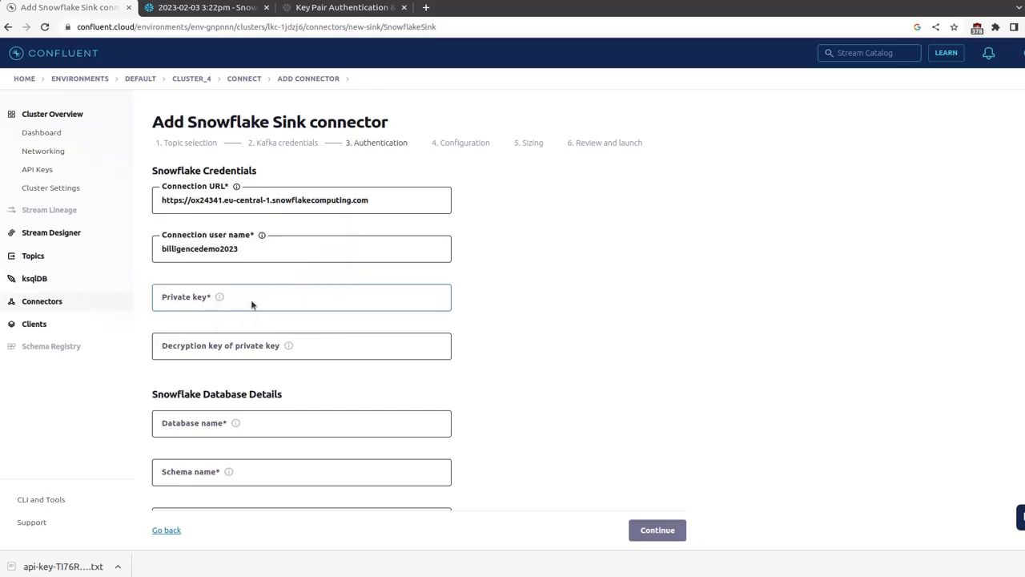
left_click(251, 304)
key("ctrl+v")
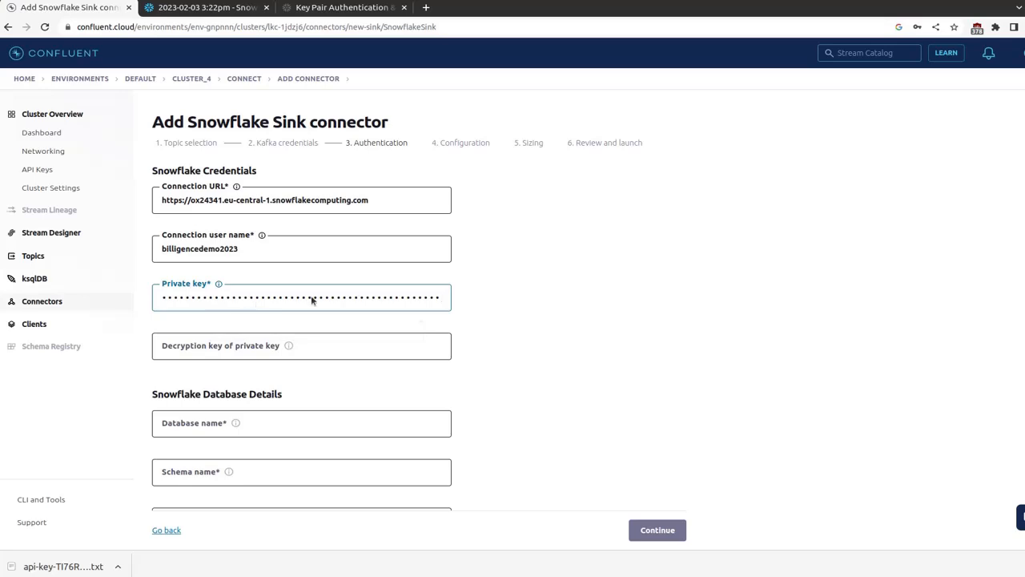
- Check the available databases in Snowflake, then set the connector's database name to demo and schema name to public and continue to configuration
scroll(405, 379, "down", 1)
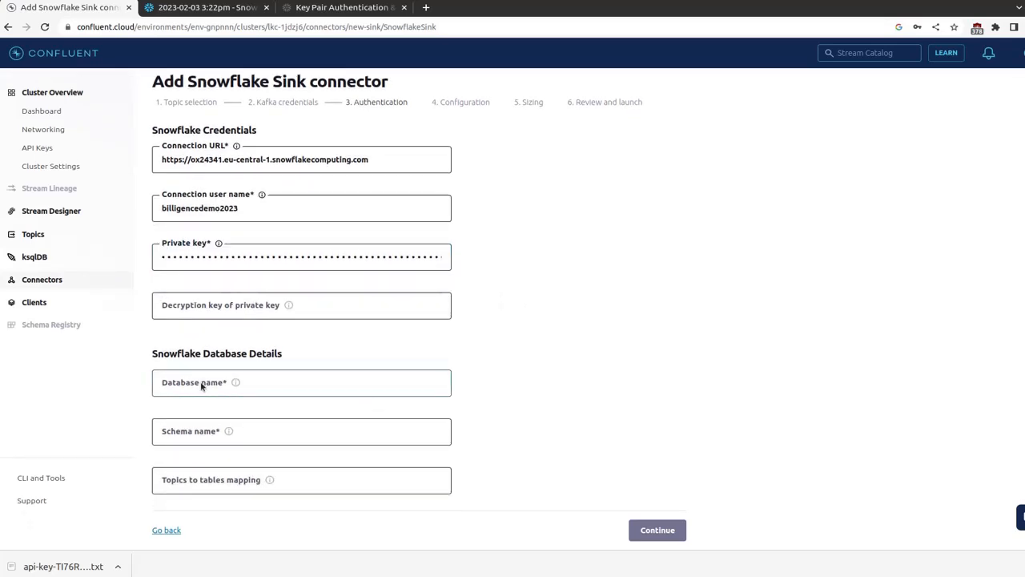
left_click(212, 6)
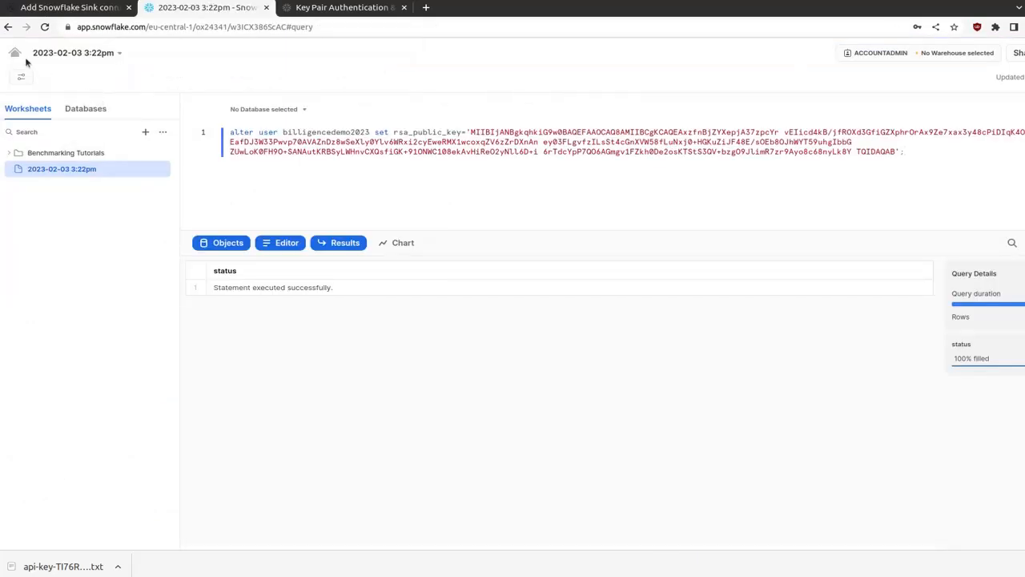
left_click(93, 145)
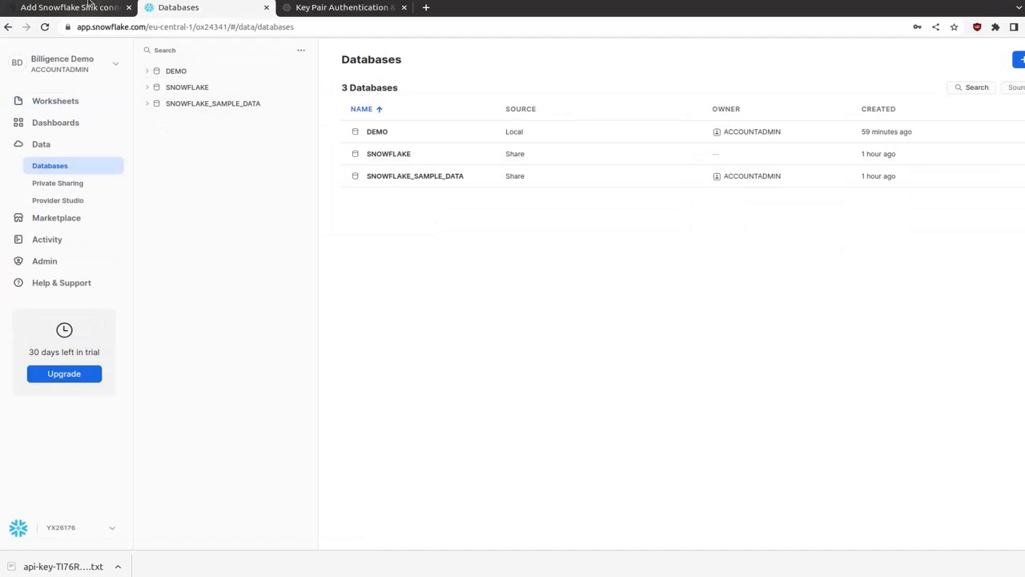
left_click(77, 7)
left_click(208, 380)
type("demo")
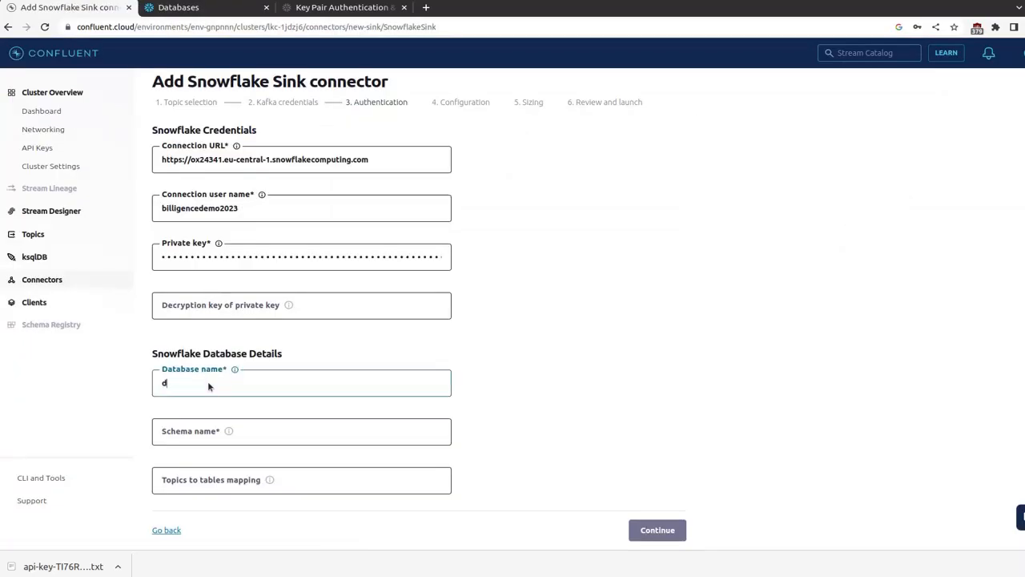
left_click(222, 441)
type("public")
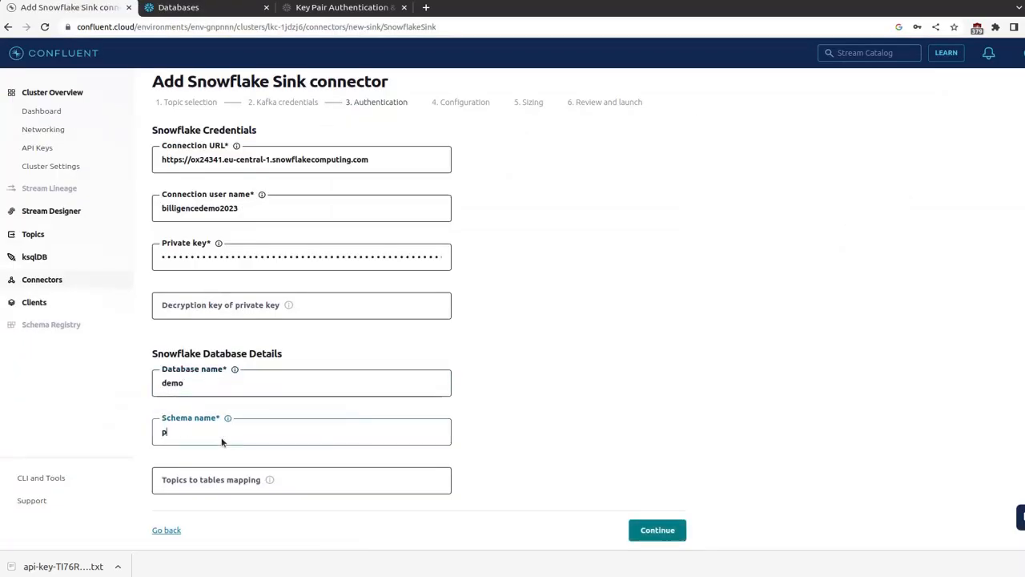
left_click(659, 532)
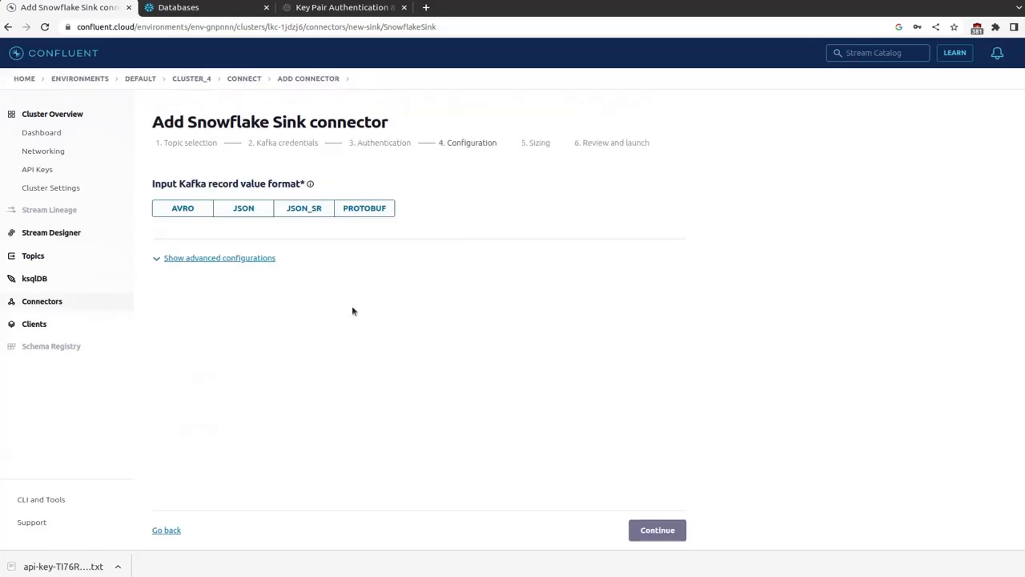
- Choose JSON as the input Kafka record value format and launch SnowflakeSinkConnector_0 with 1 task
left_click(242, 210)
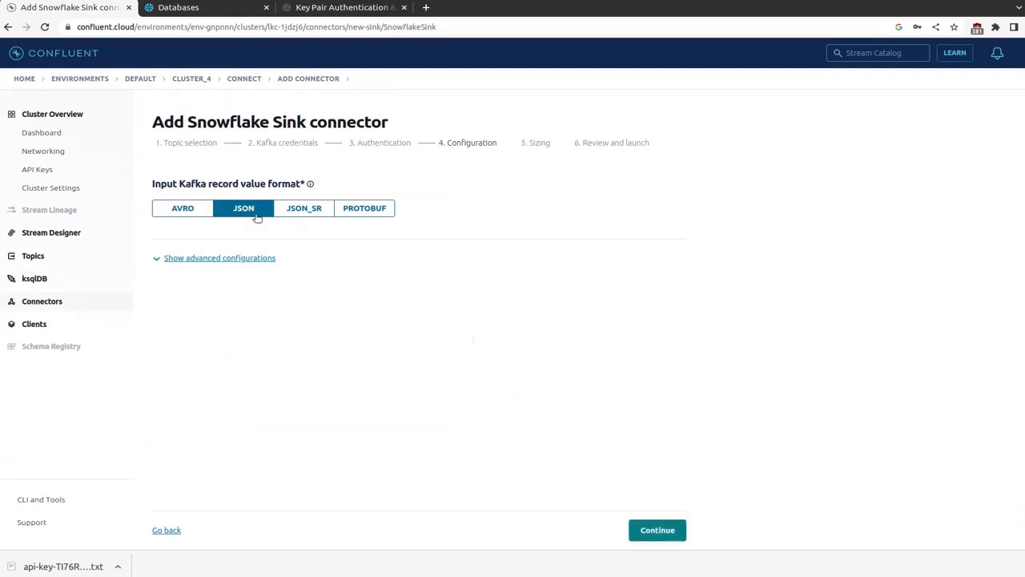
left_click(649, 530)
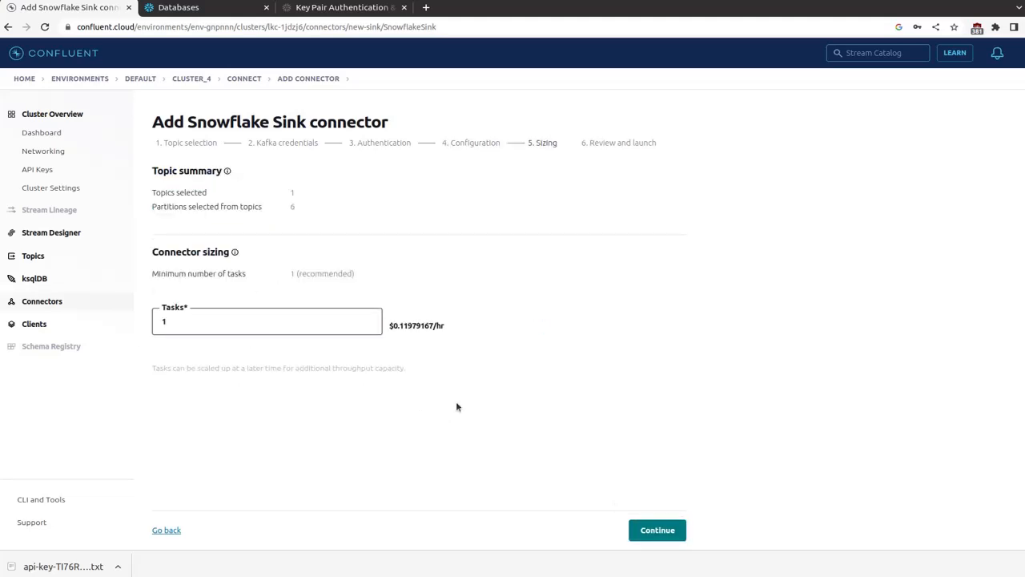
left_click(654, 525)
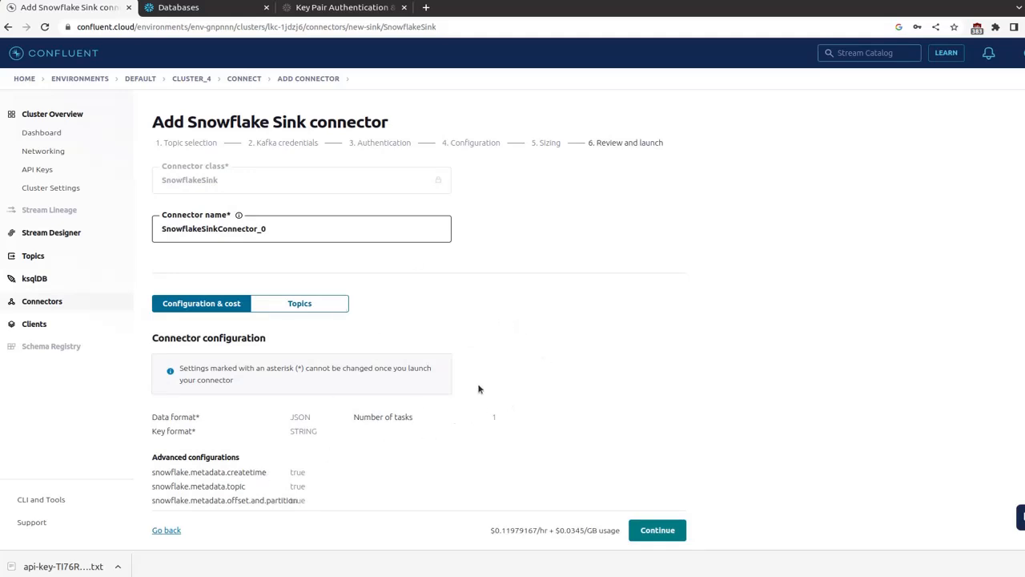
left_click(668, 532)
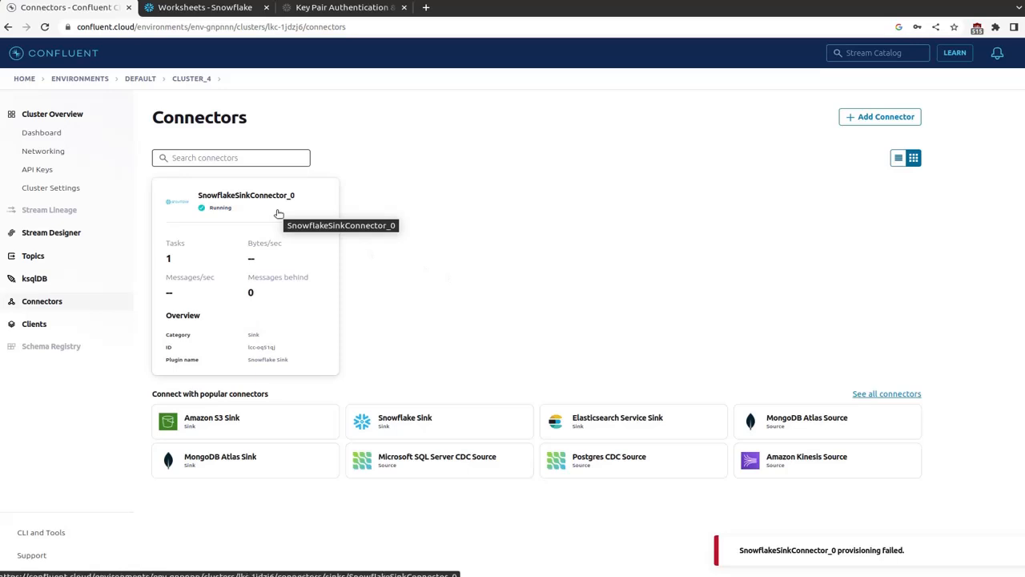
- Produce a new message to topic_0 with the sample order value for Item_184 and key 18
left_click(87, 259)
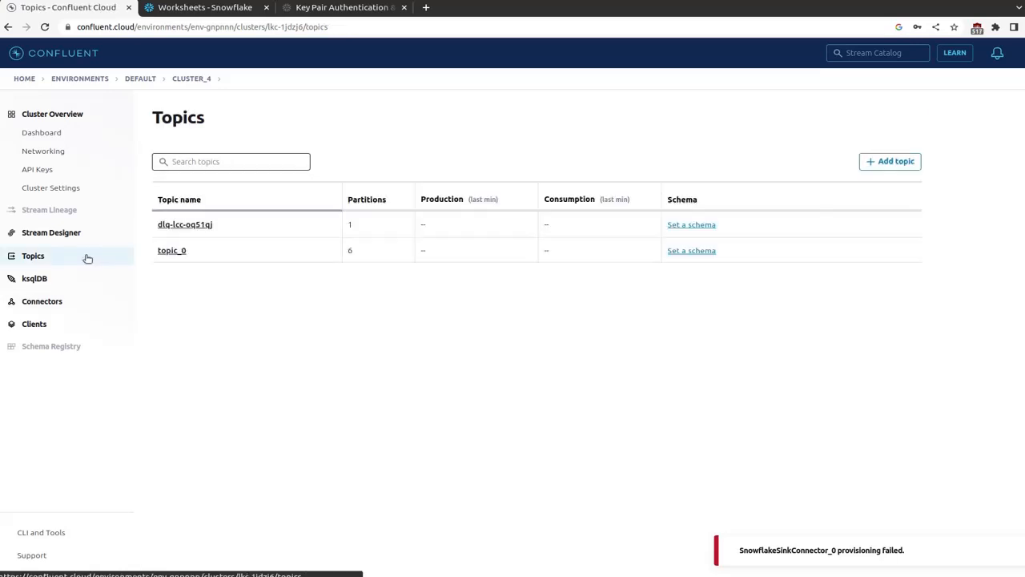
left_click(180, 253)
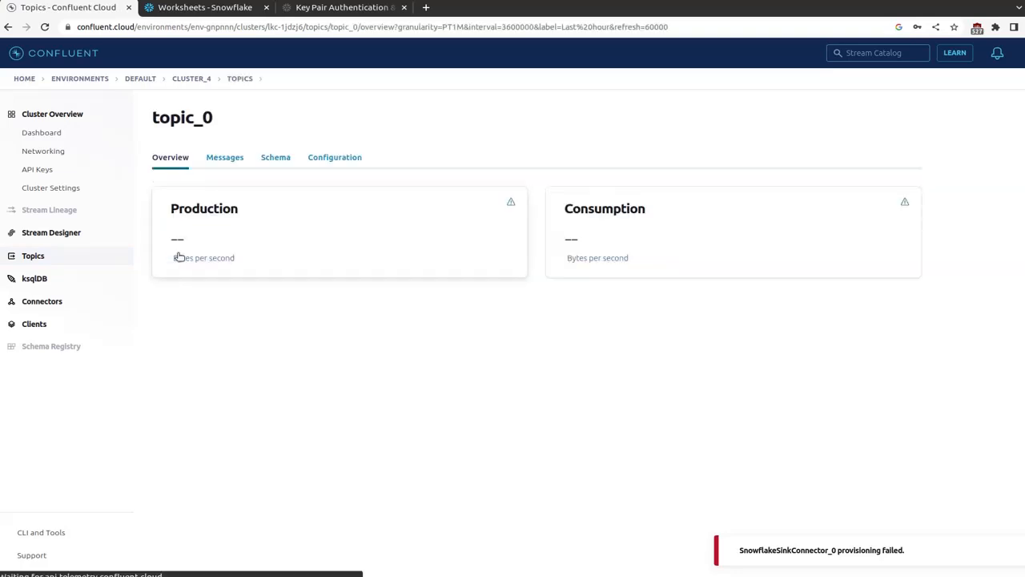
left_click(231, 159)
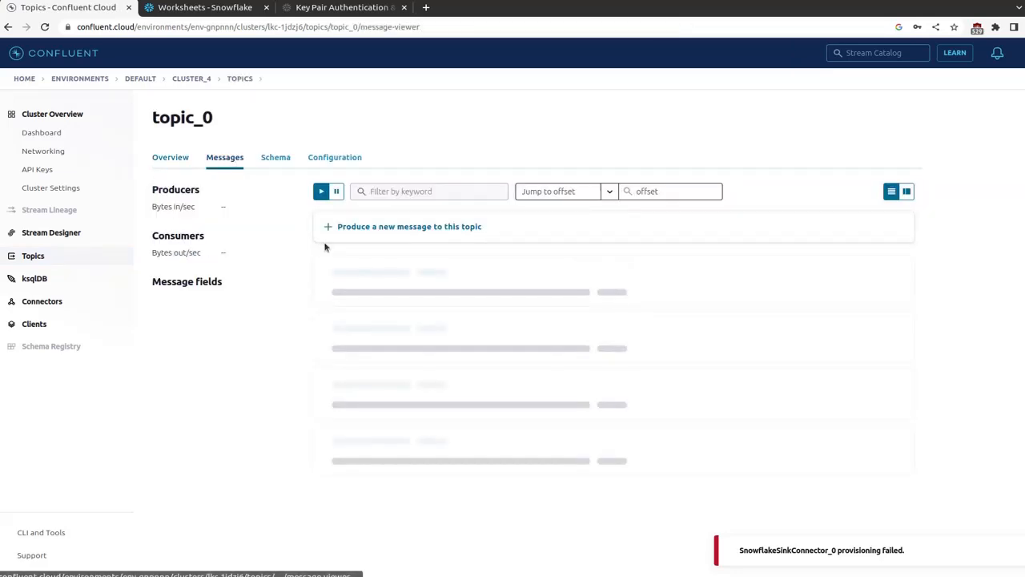
left_click(413, 229)
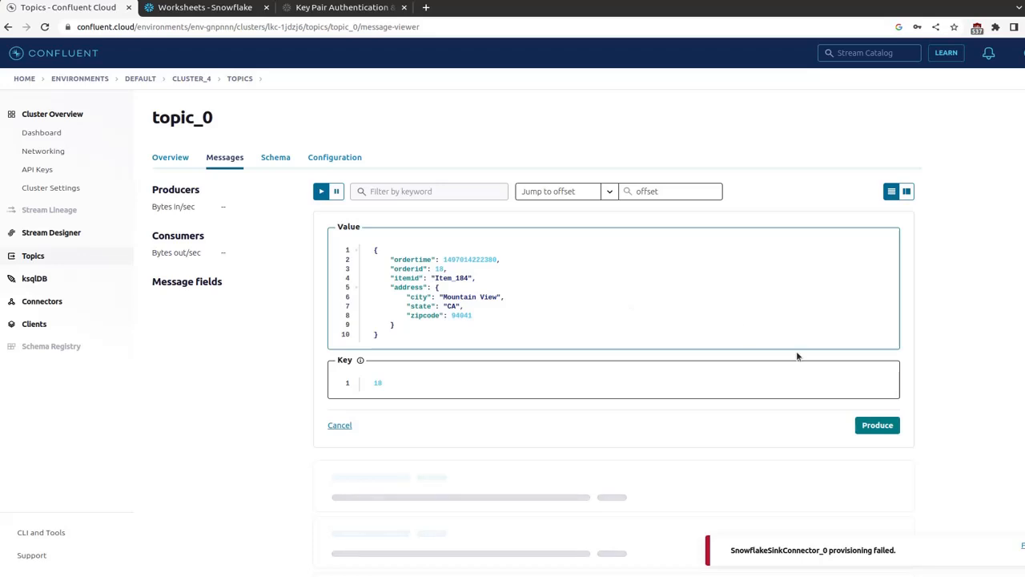
left_click(878, 425)
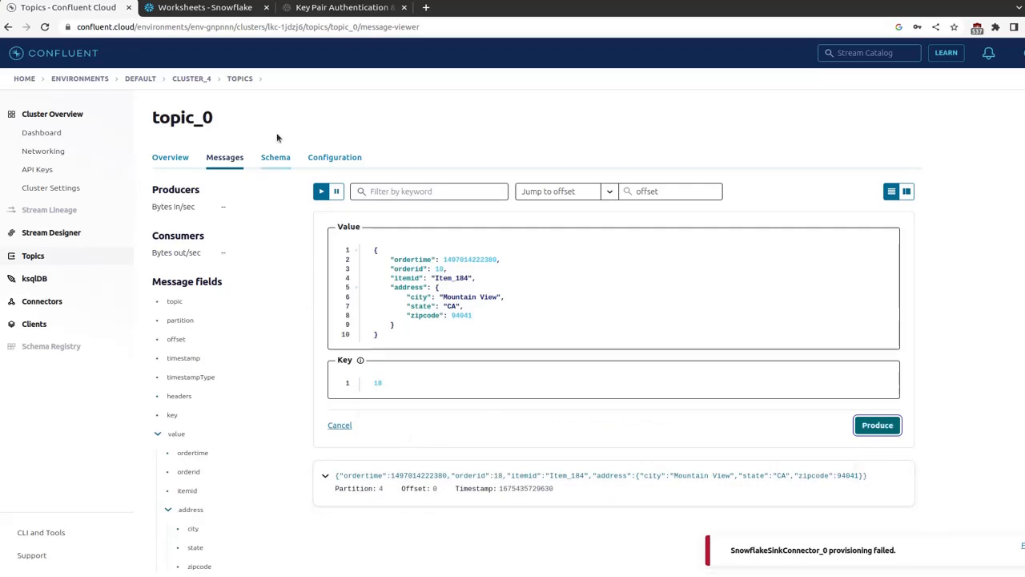
- Preview the data of the TOPIC_0 table in Snowflake's DEMO database, PUBLIC schema, and compare it with the message produced in Confluent Cloud
left_click(209, 7)
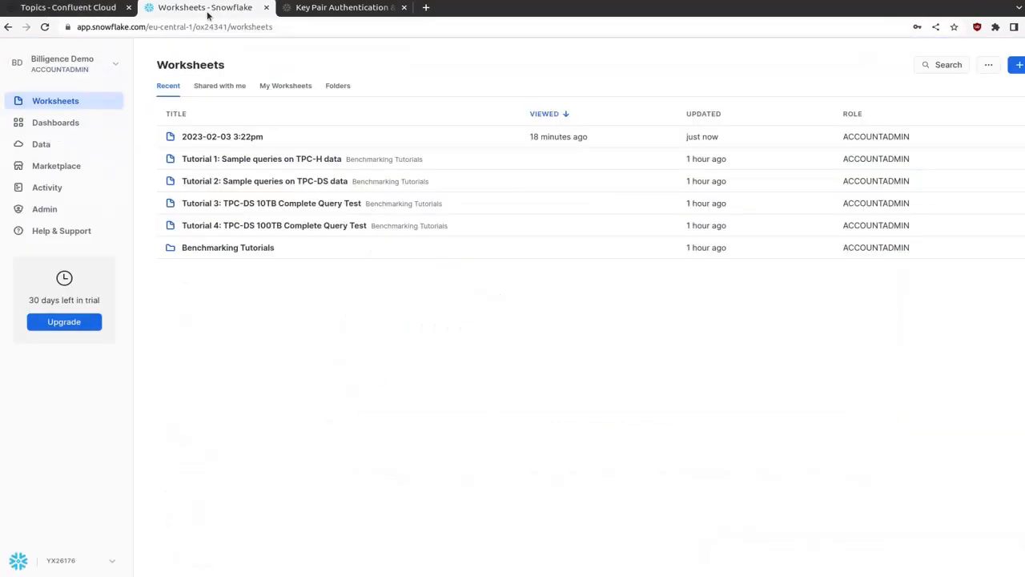
left_click(70, 142)
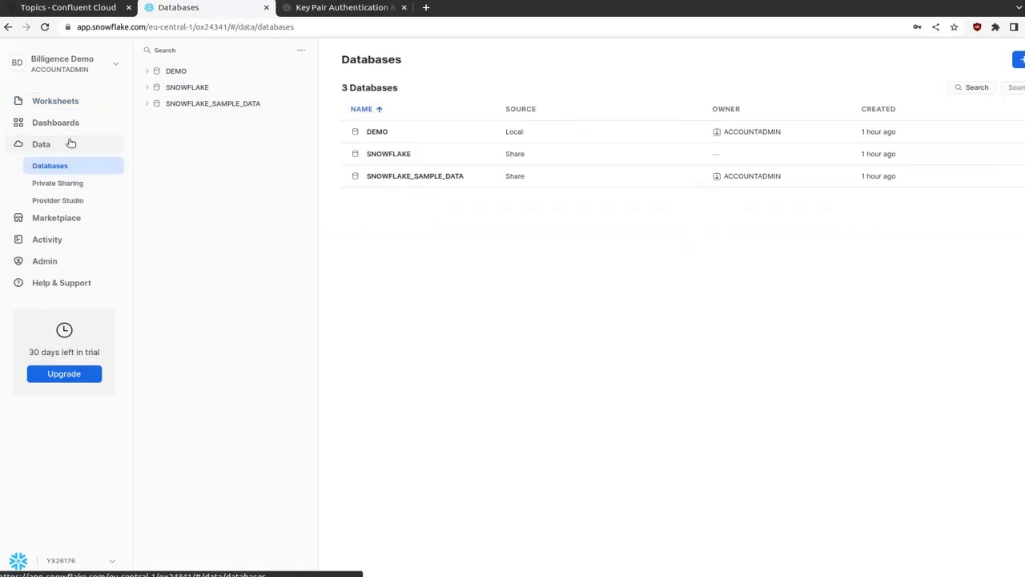
left_click(169, 71)
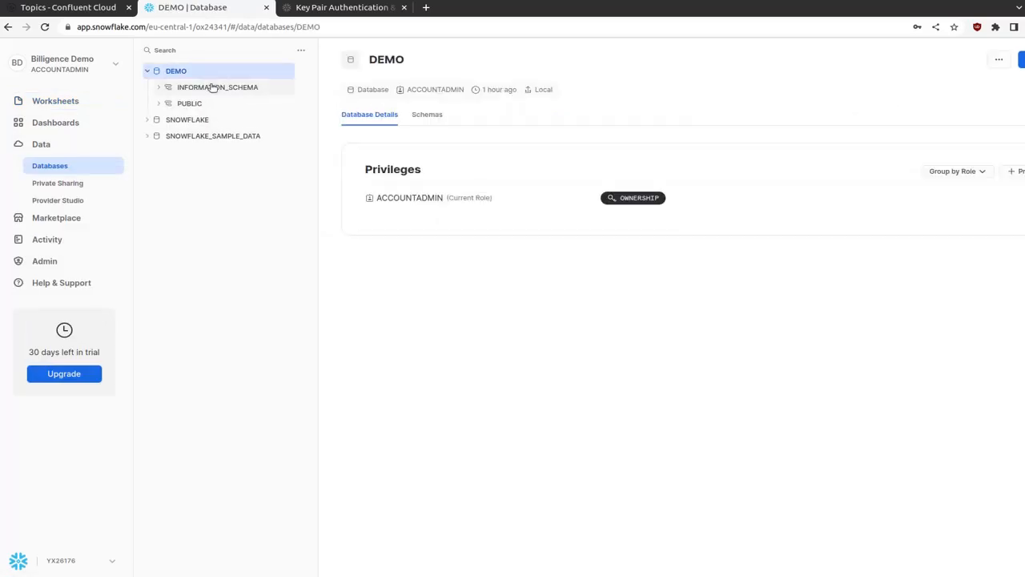
left_click(158, 103)
left_click(170, 136)
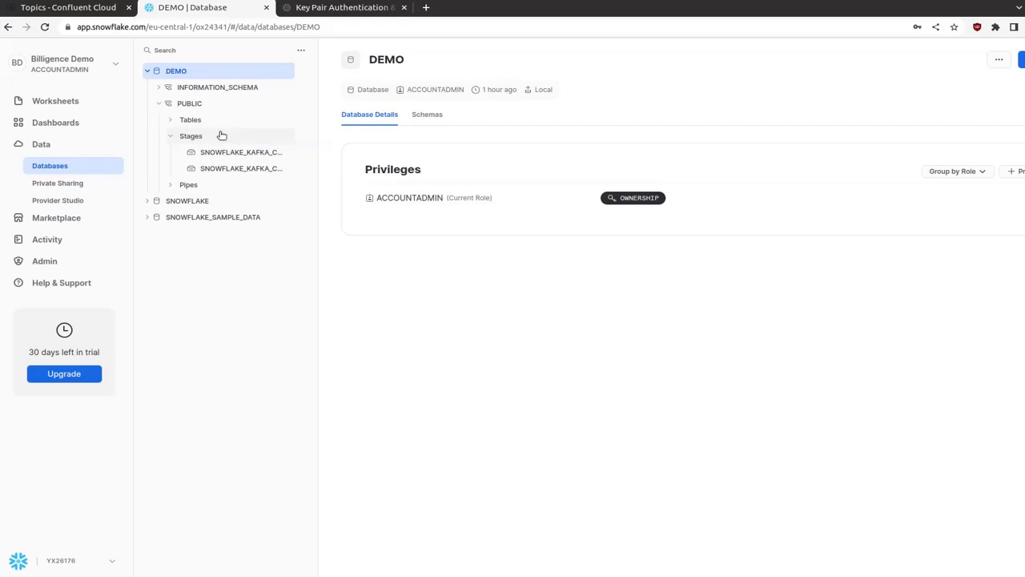
left_click(171, 121)
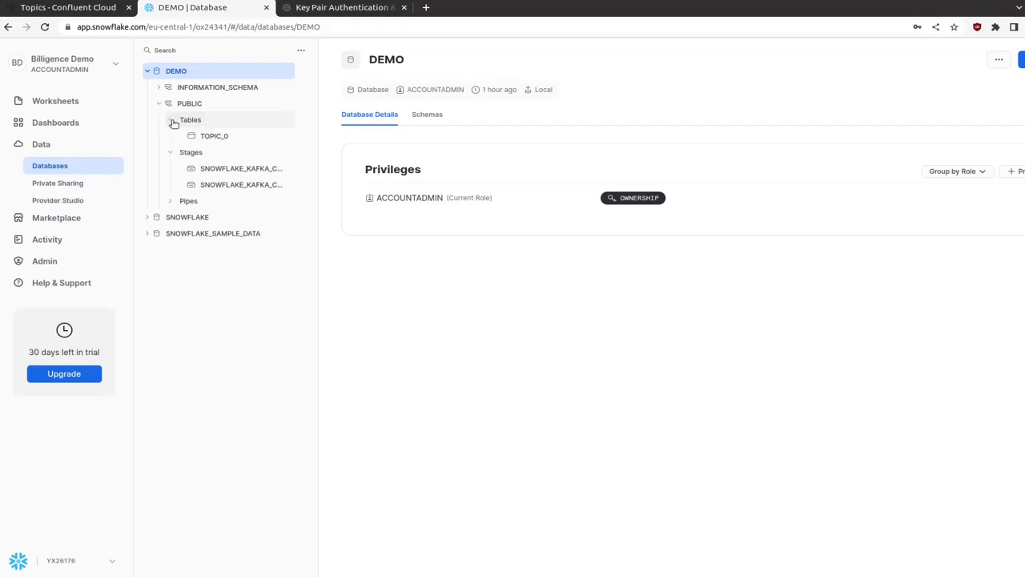
left_click(223, 138)
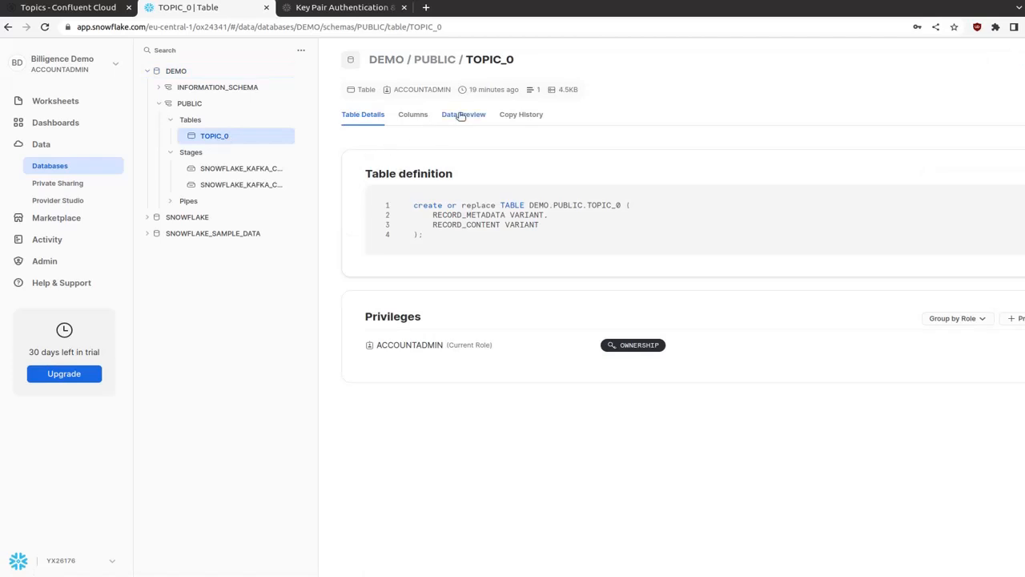
left_click(462, 115)
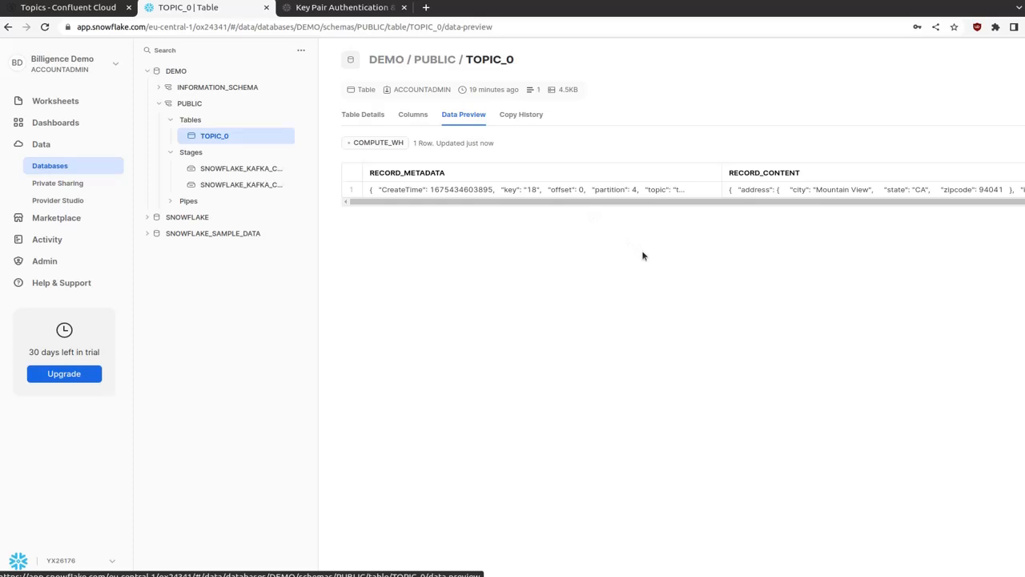
left_click(76, 7)
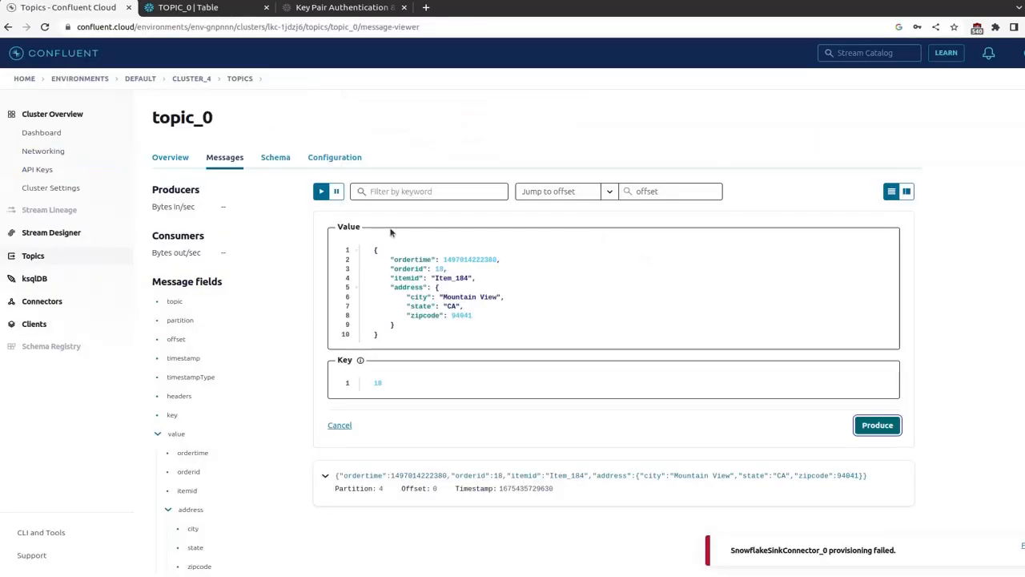
left_click(228, 7)
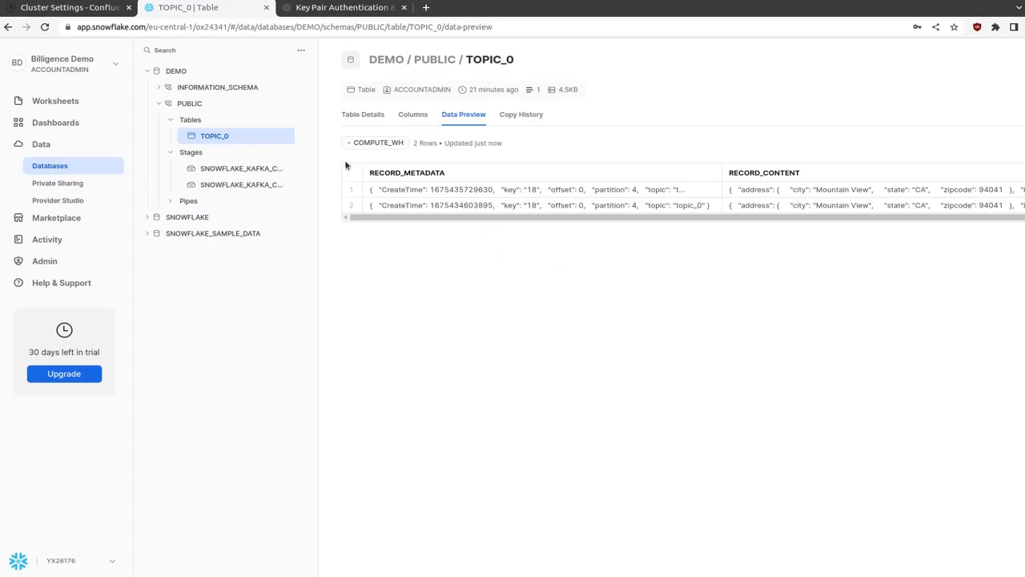
- Compare the connection settings in kafkasample.py in Atom with the bootstrap server in Confluent Cloud's cluster settings, including the SASL username and password fields
left_click(76, 5)
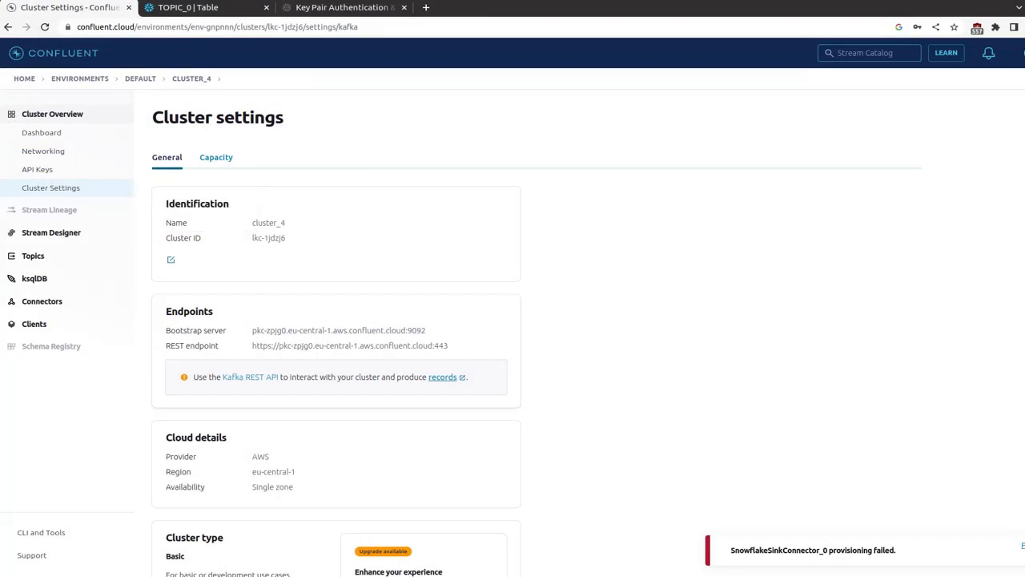
key("alt+Tab")
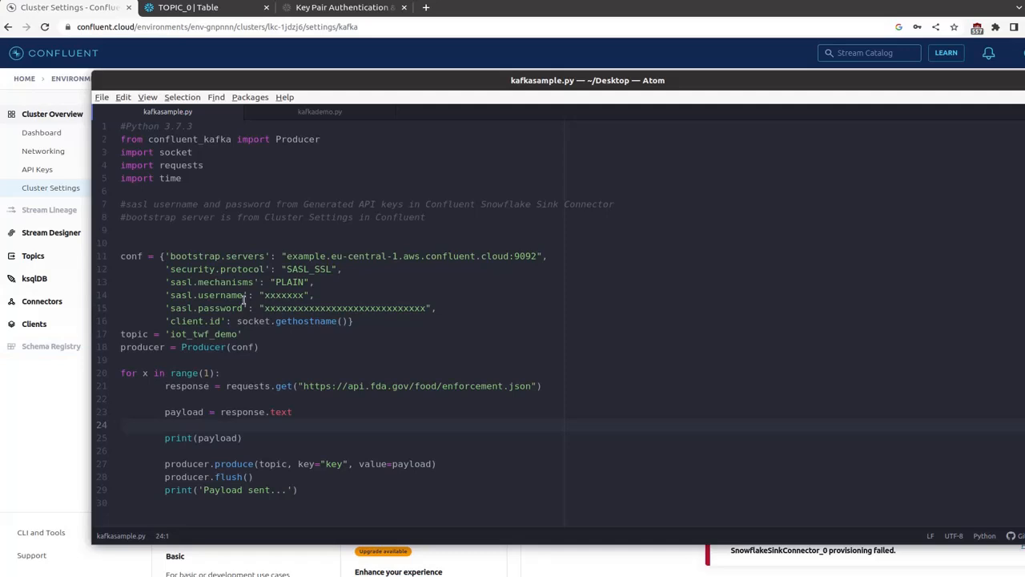
left_click_drag(366, 323, 106, 257)
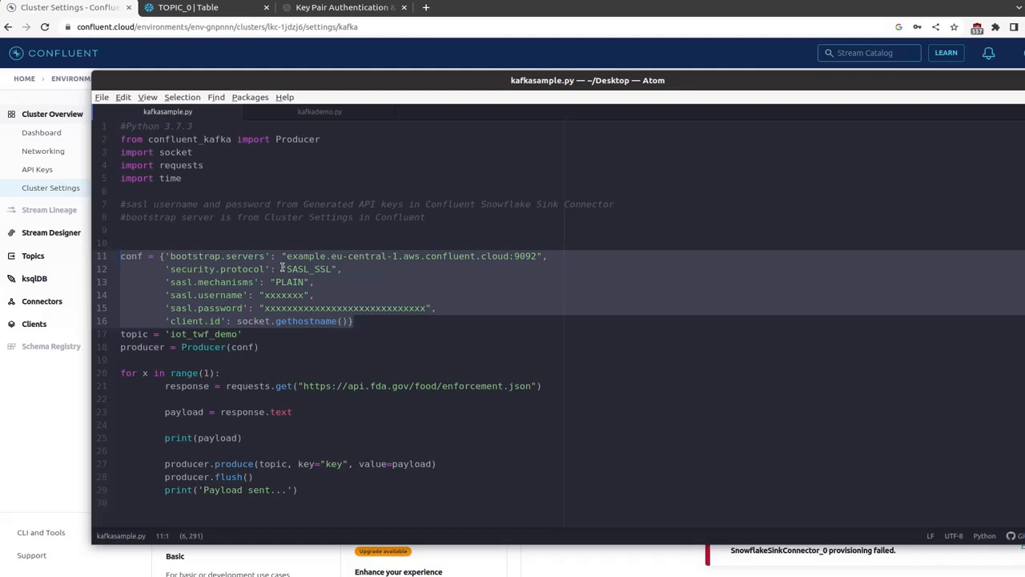
left_click(54, 411)
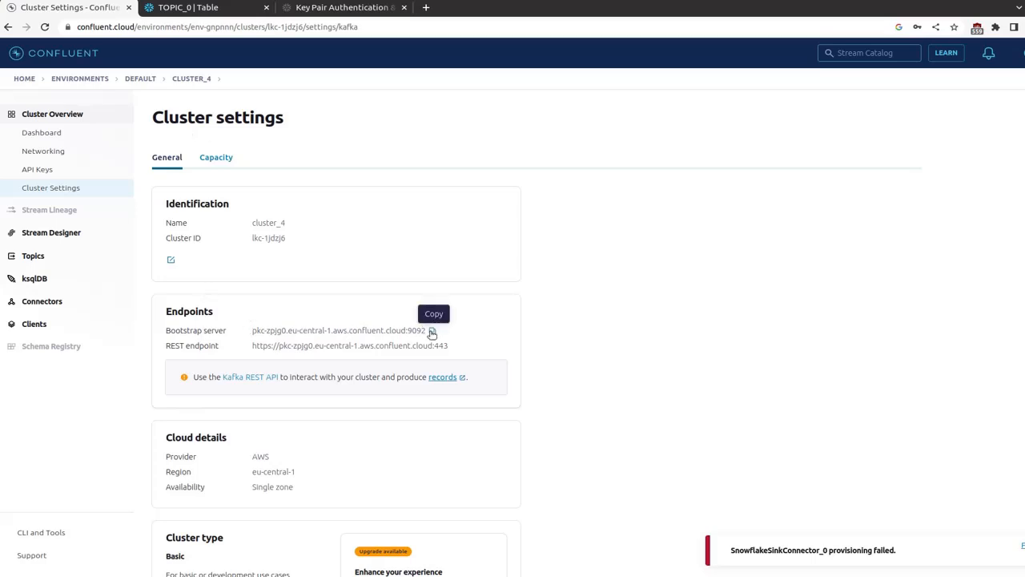
key("alt+Tab")
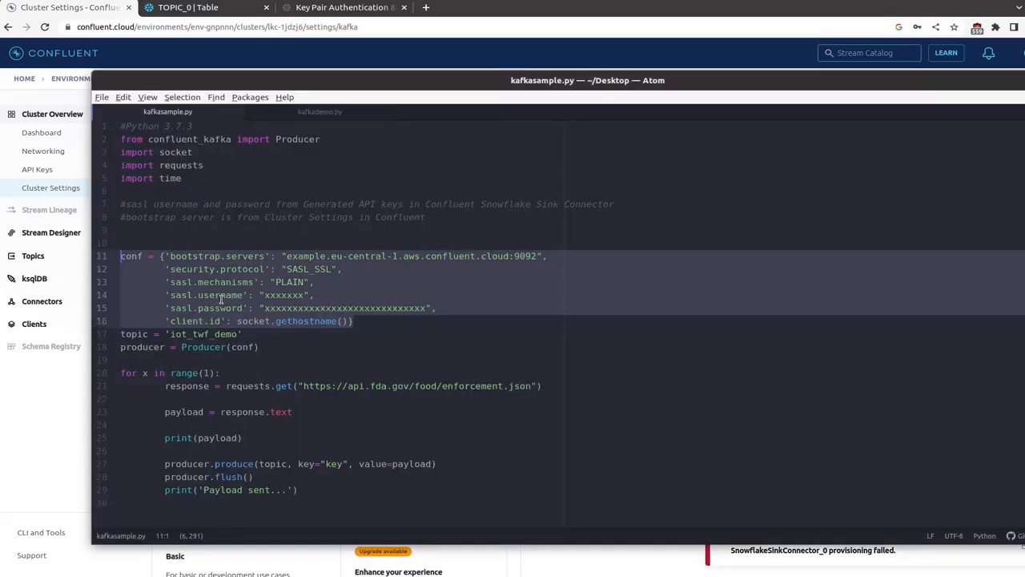
left_click(222, 294)
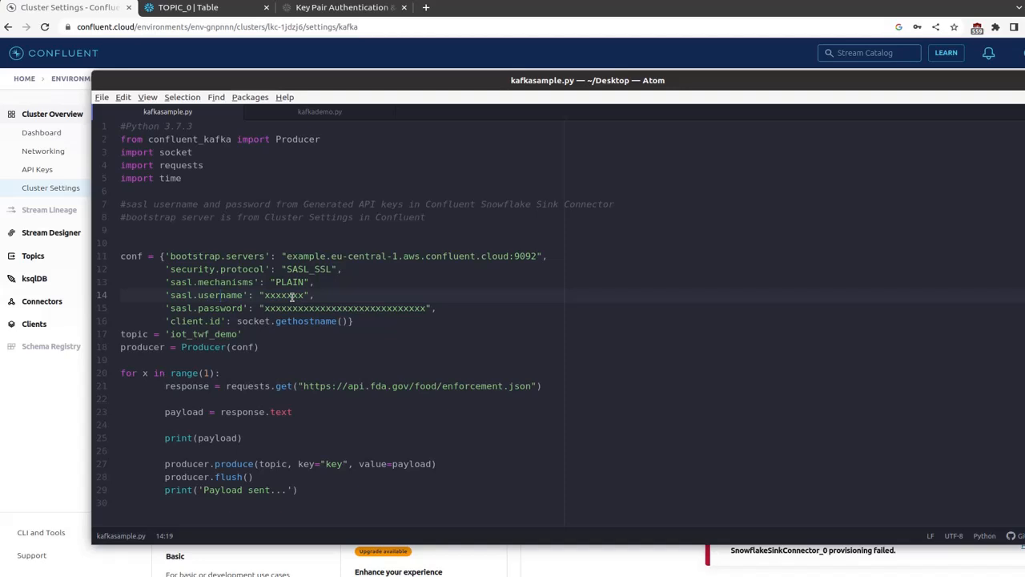
double_click(292, 297)
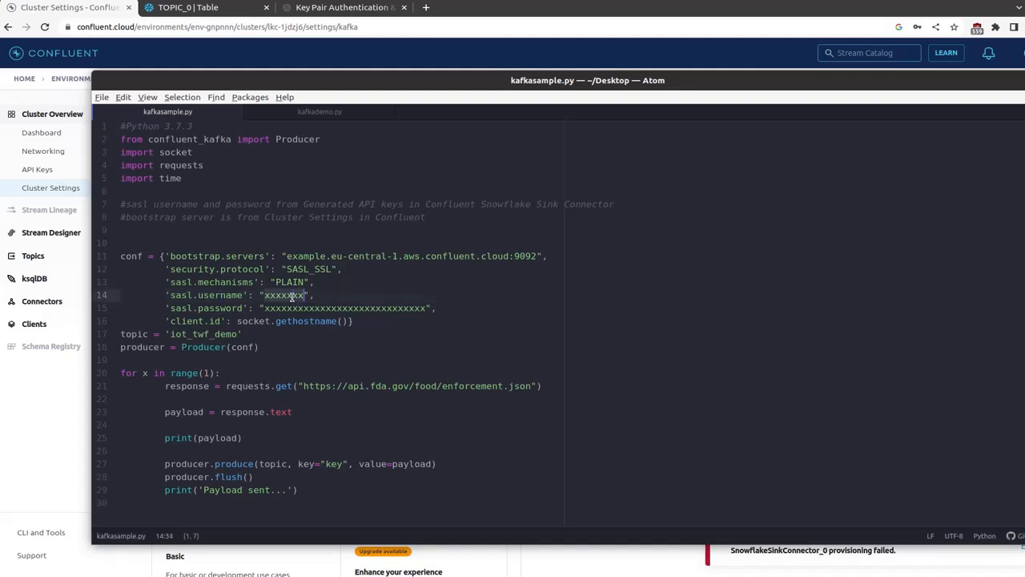
double_click(349, 309)
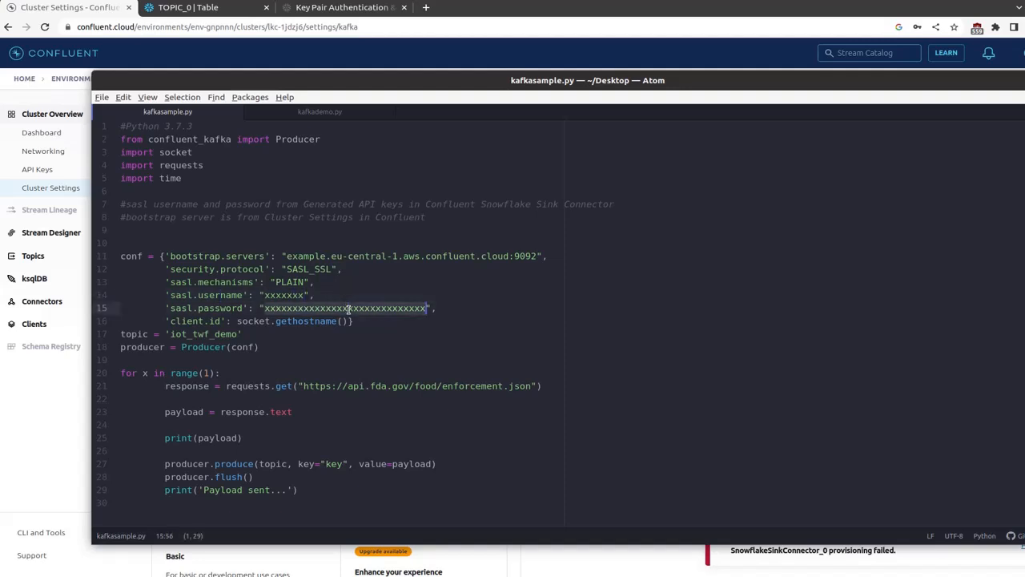
- Set the topic variable in kafkasample.py to topic_0 and save the script
left_click(240, 334)
left_click_drag(240, 334, 201, 336)
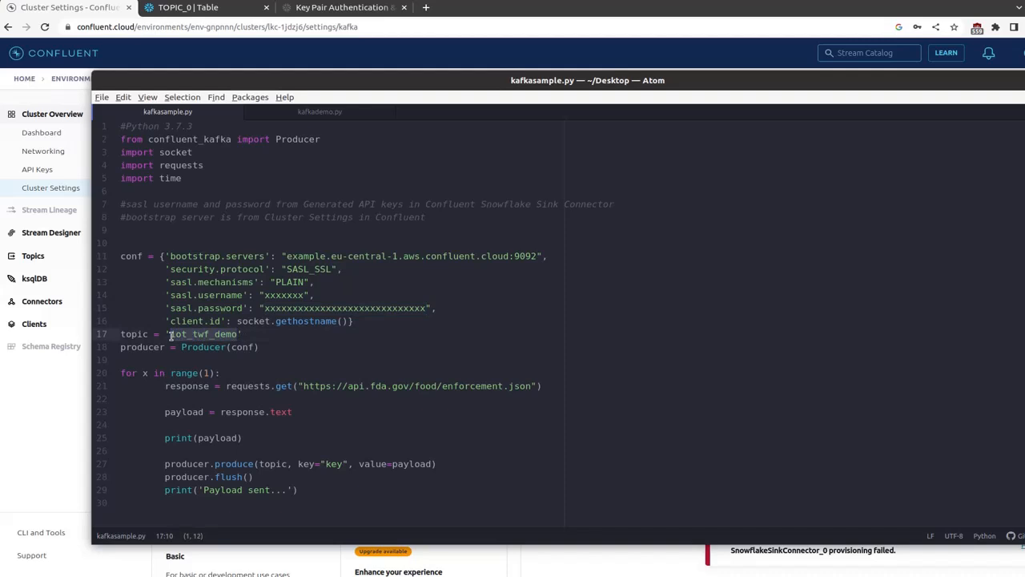
type("topic")
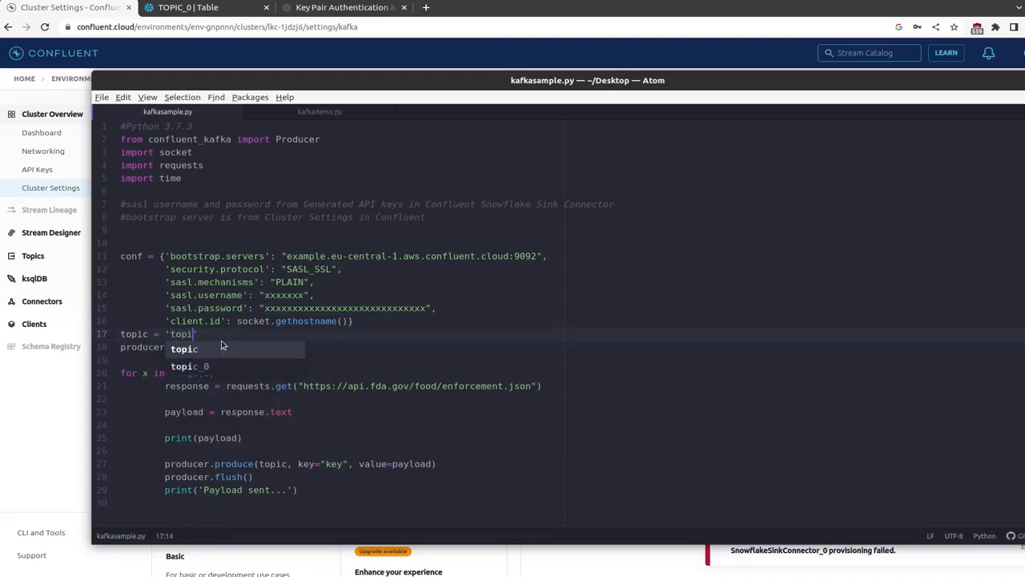
type("_0")
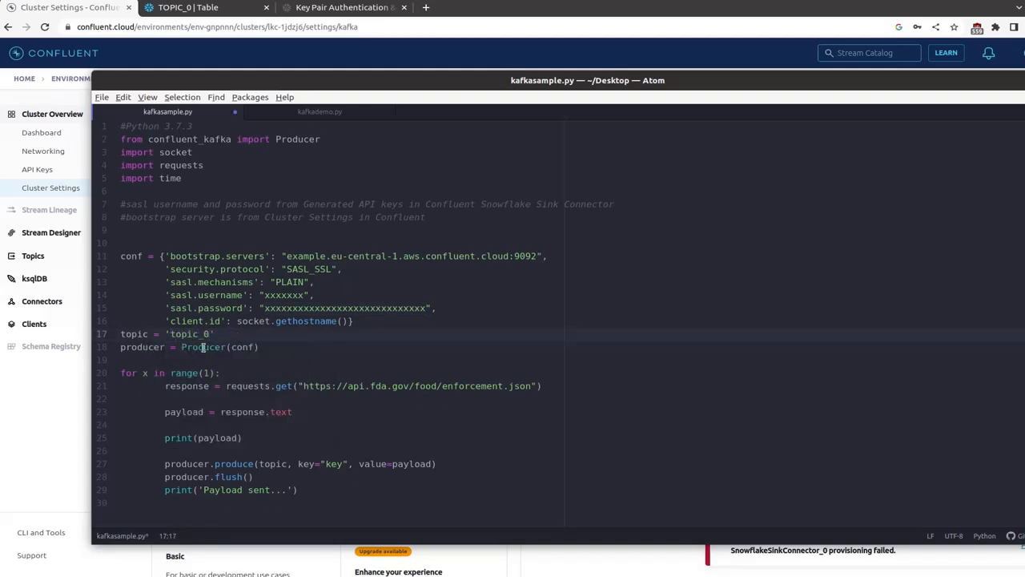
double_click(146, 348)
double_click(190, 346)
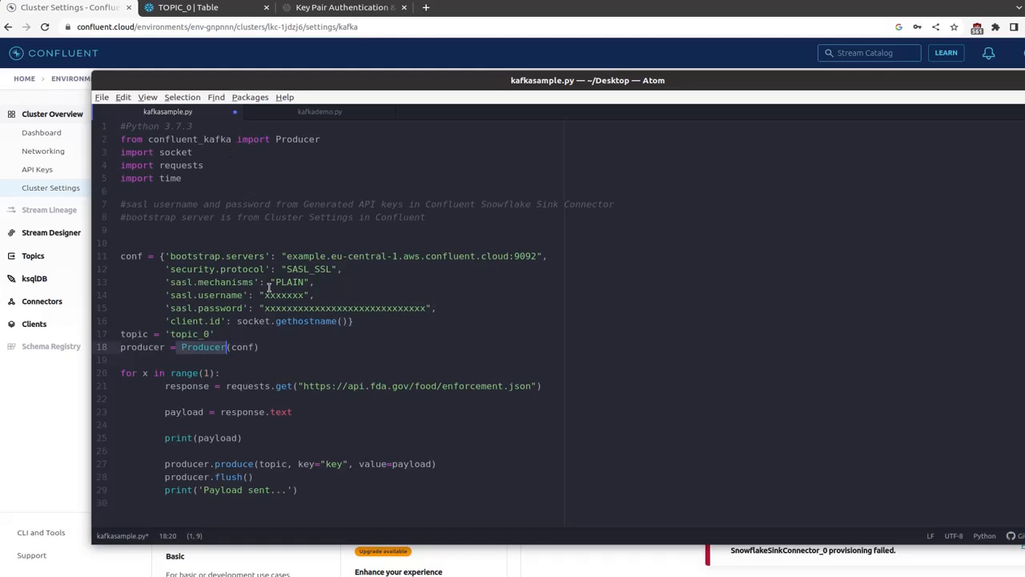
left_click(286, 344)
key("ctrl+s")
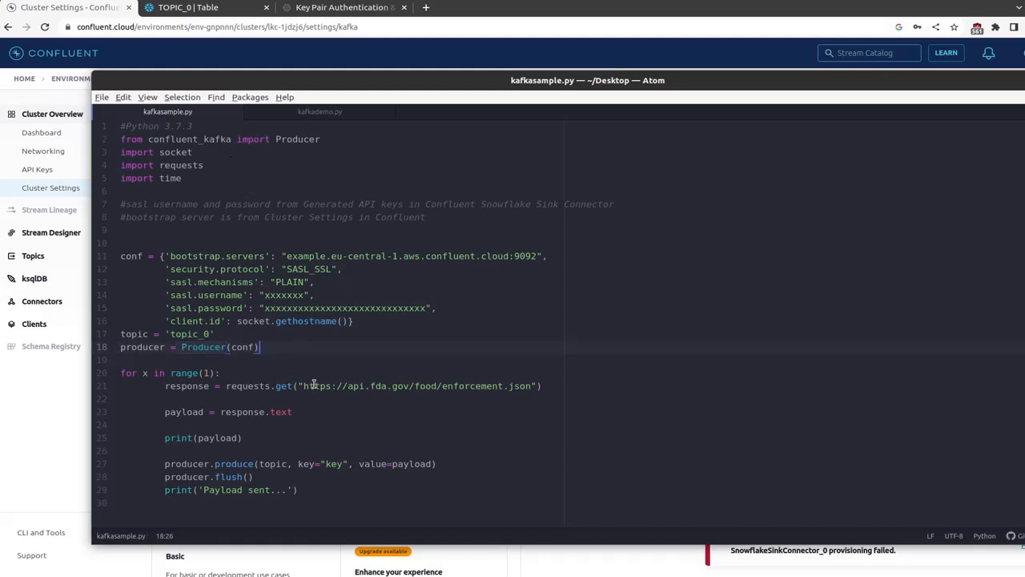
- Examine the script's food enforcement API request, the producer.produce call and the final print statement
left_click_drag(299, 386, 534, 386)
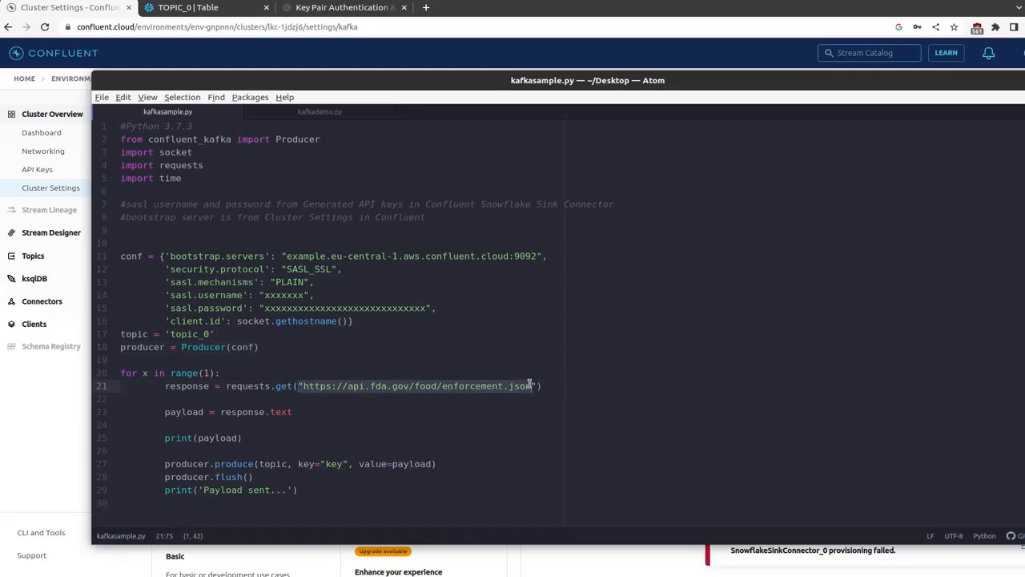
left_click(473, 403)
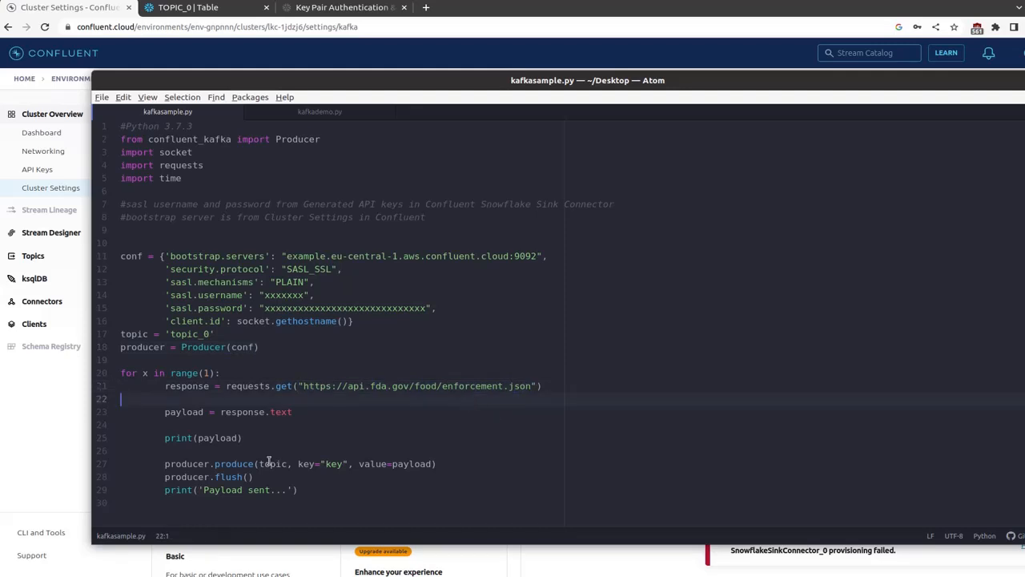
left_click_drag(166, 463, 230, 460)
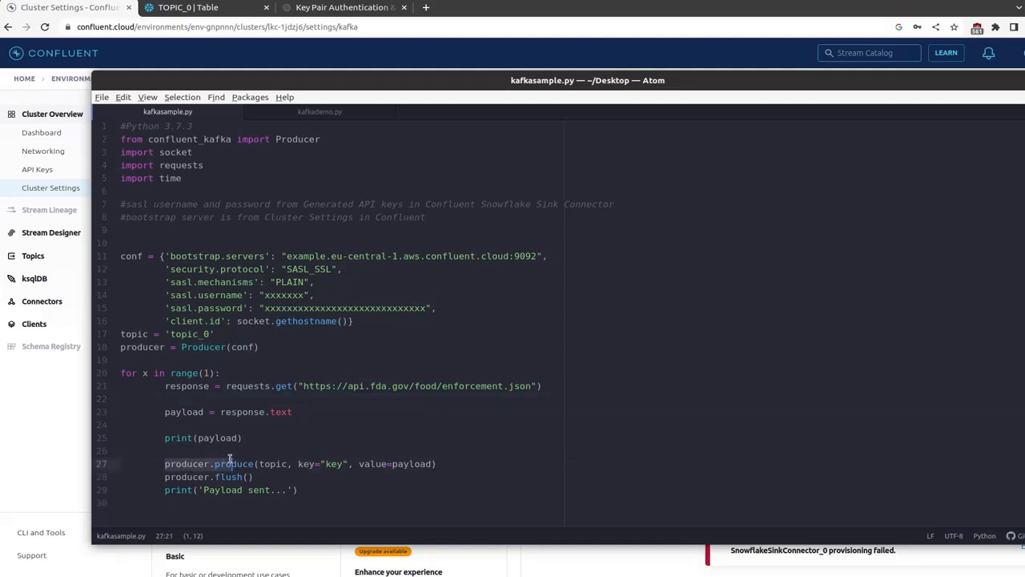
left_click_drag(193, 489, 303, 487)
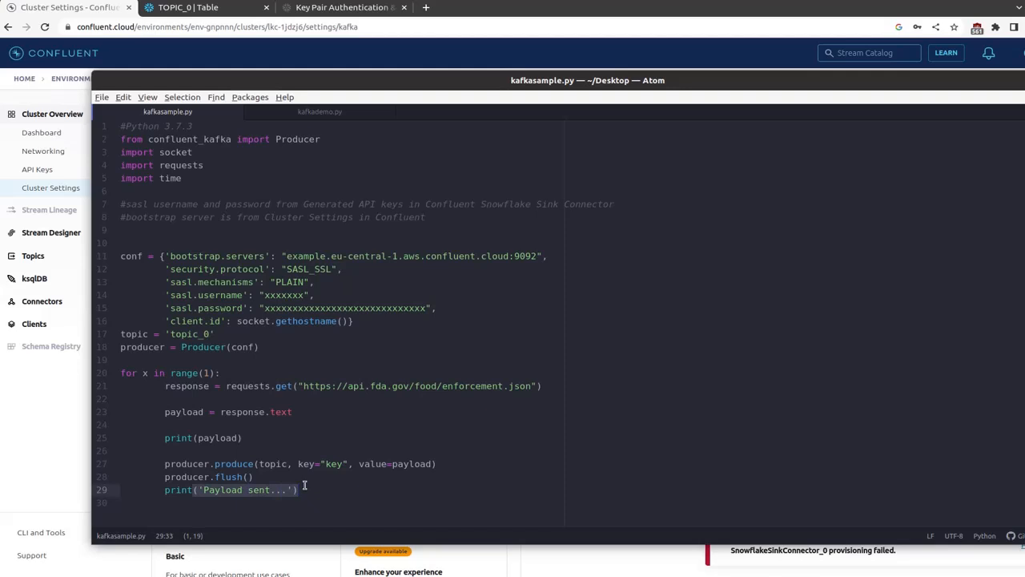
left_click(306, 434)
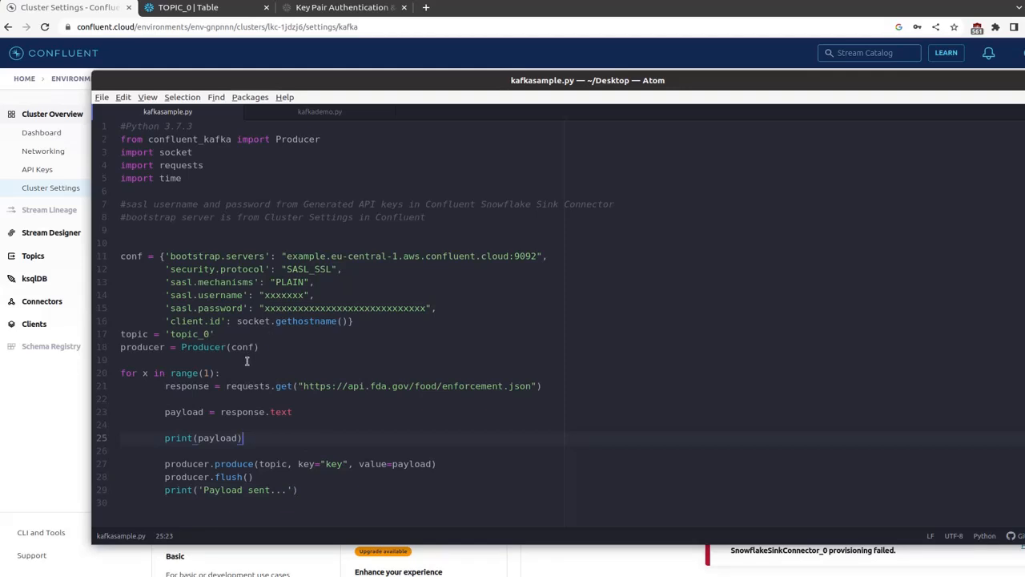
- Switch to Snowflake and check the TOPIC_0 data preview for the record sent by the Python script
left_click(57, 400)
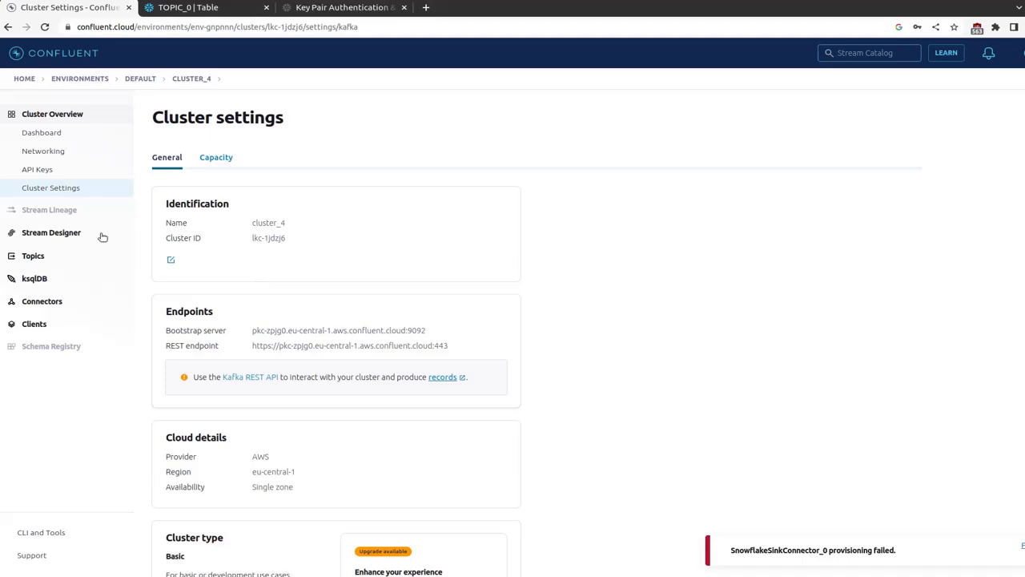
key("ctrl+Tab")
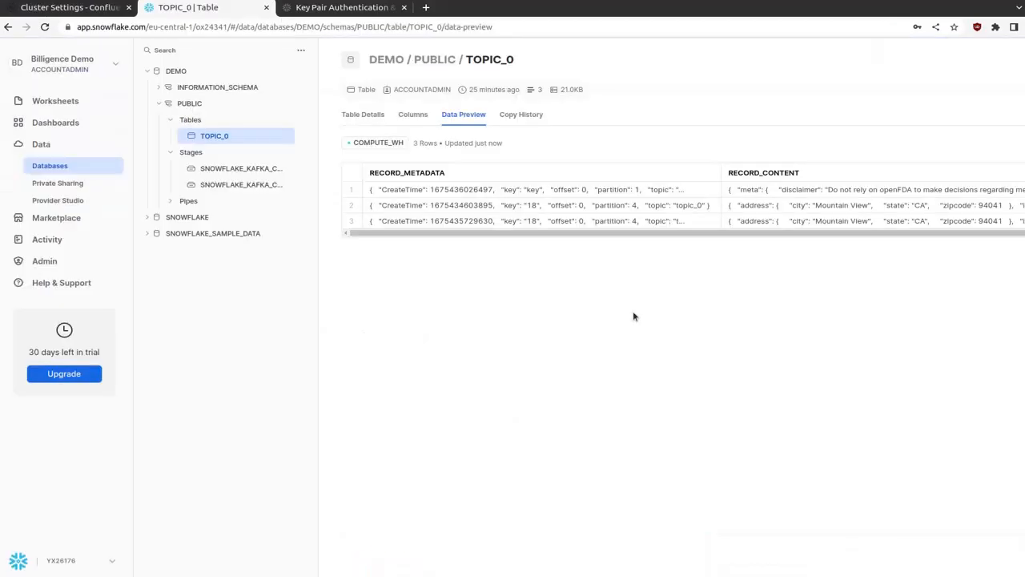